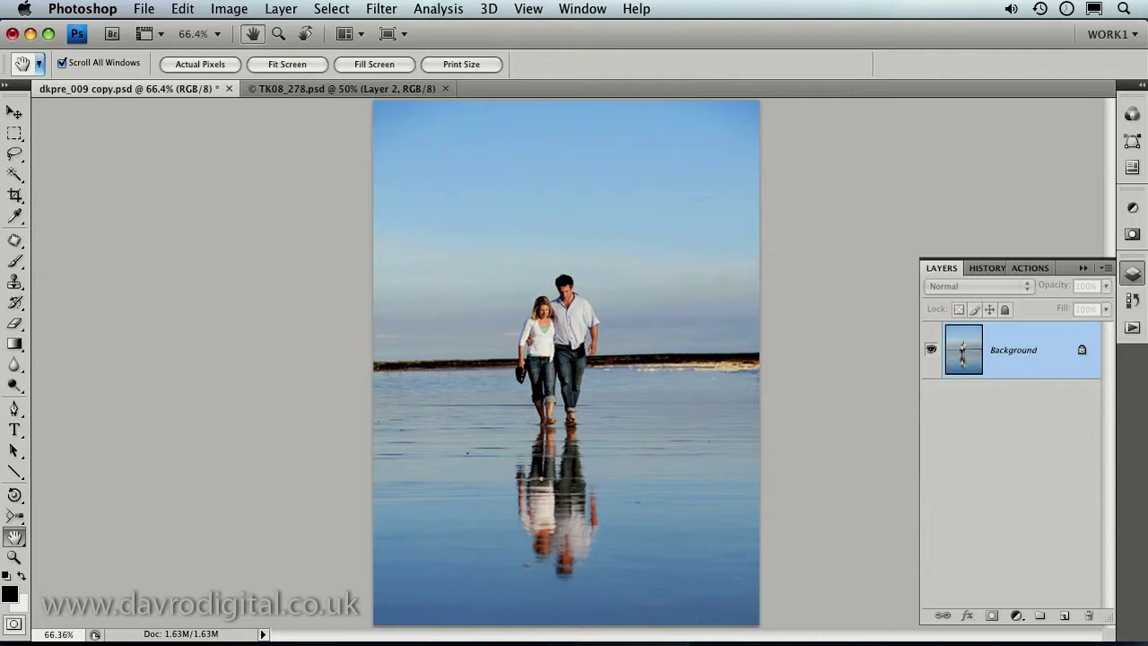
- Add an empty Layer 1 above the beach photo's Background
left_click(1065, 617)
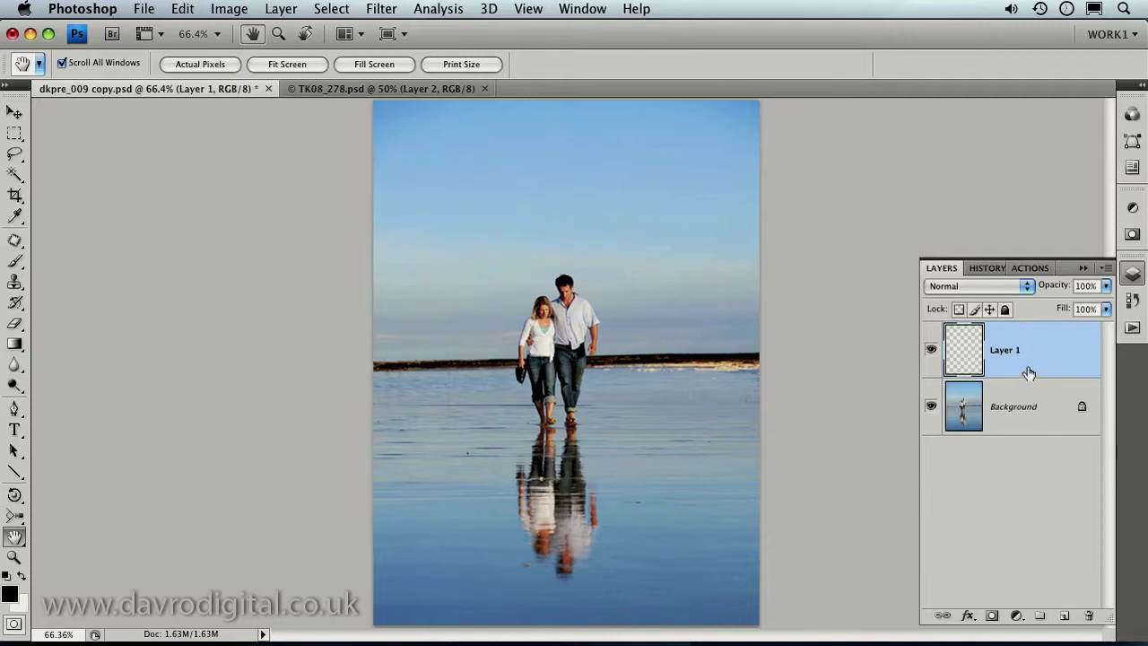
- Draw a tall rectangular marquee around the walking couple and their reflection, inset from the edges
left_click(14, 133)
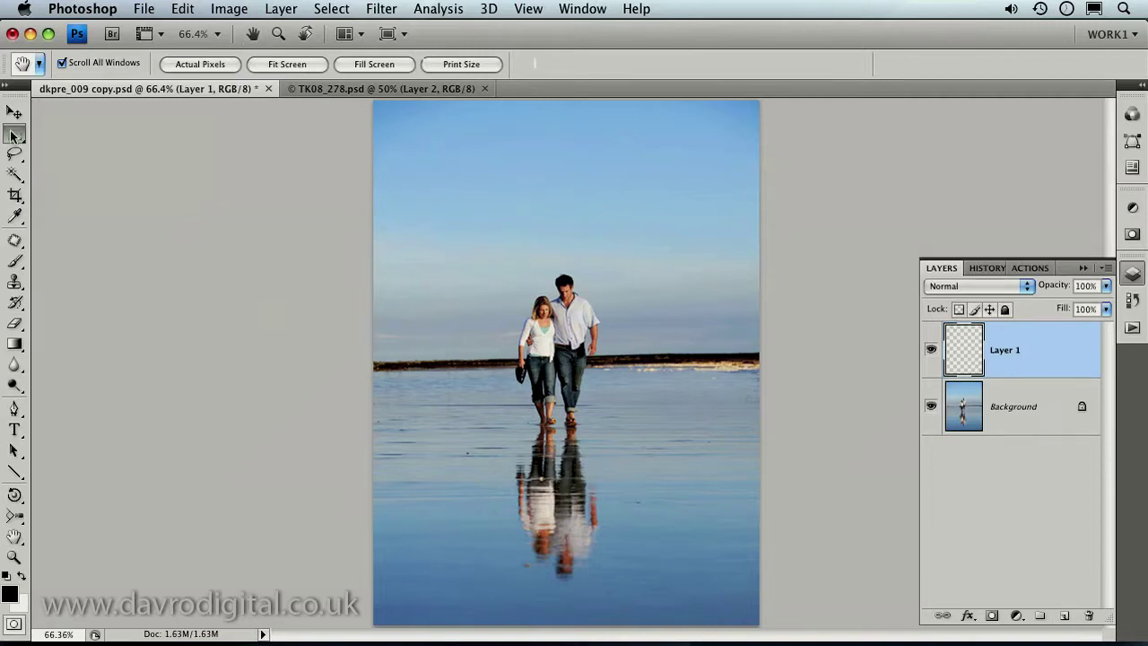
left_click_drag(15, 133, 68, 136)
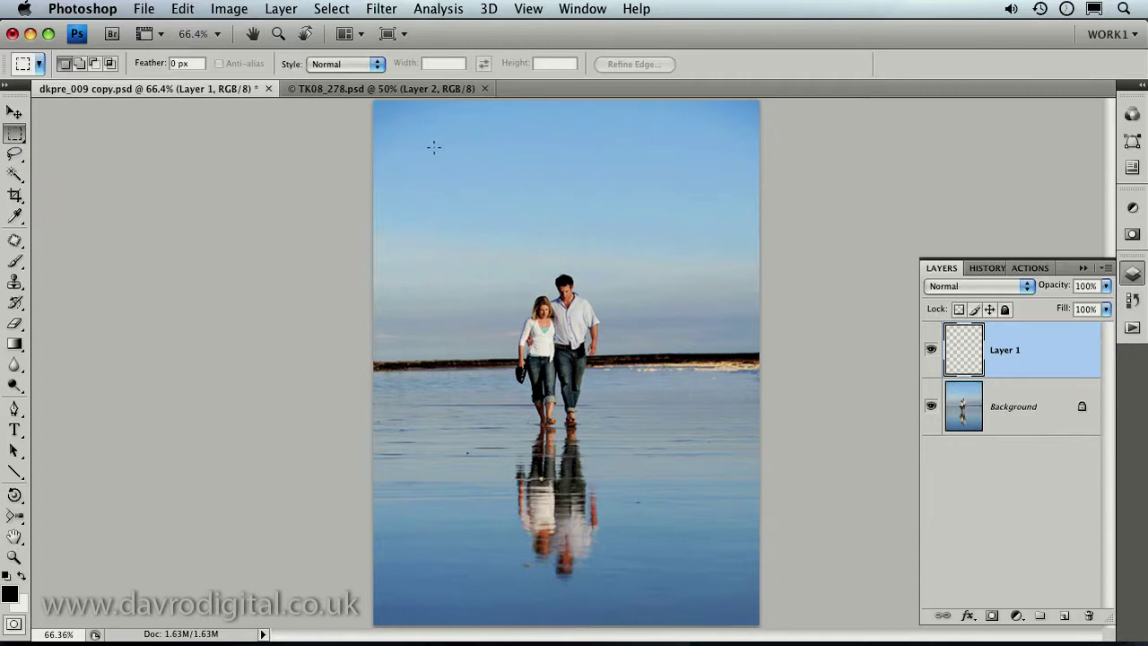
left_click_drag(482, 150, 691, 527)
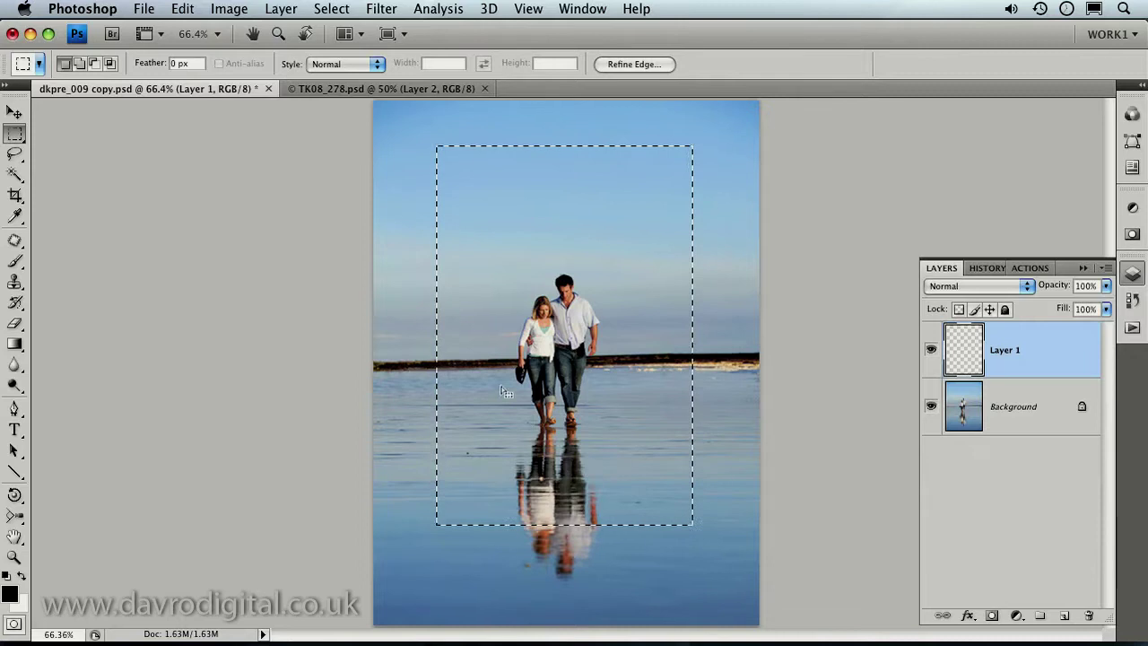
left_click(331, 8)
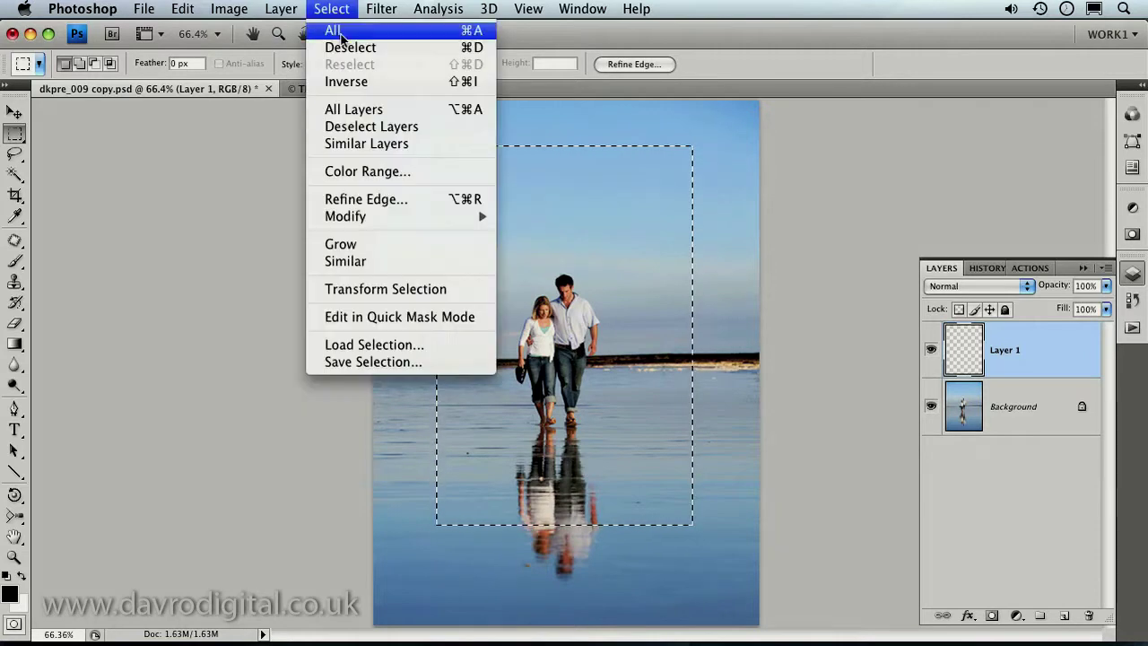
- Invert the selection to the outer border and load the Orange, Yellow, Orange gradient preset
left_click(349, 83)
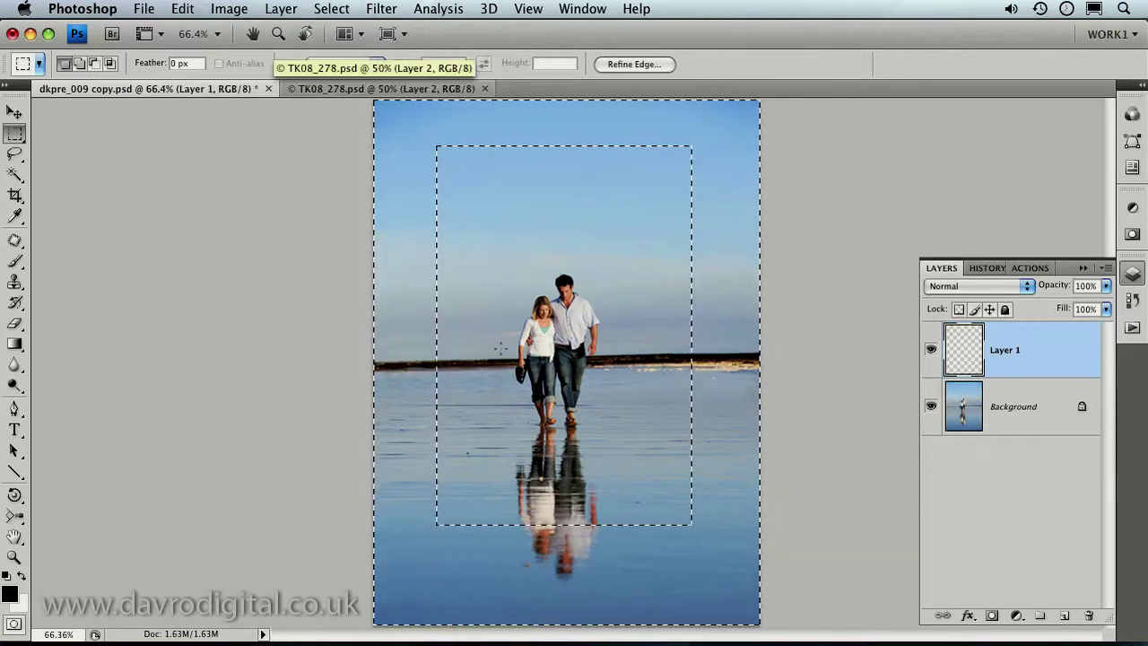
left_click(16, 348)
left_click(80, 341)
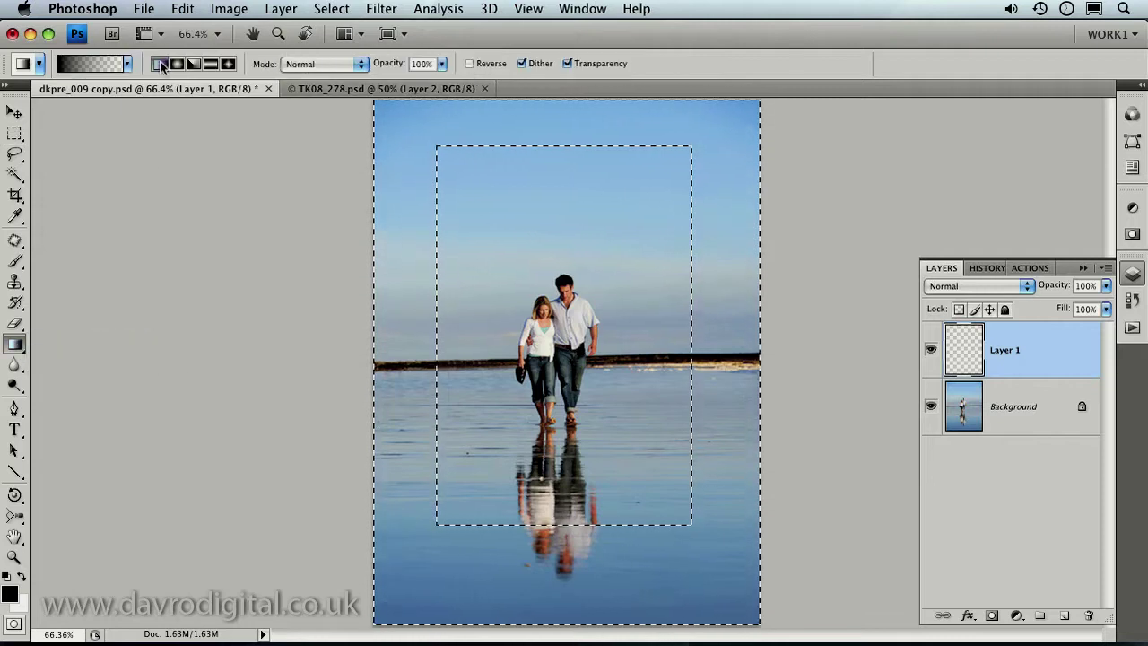
left_click(93, 64)
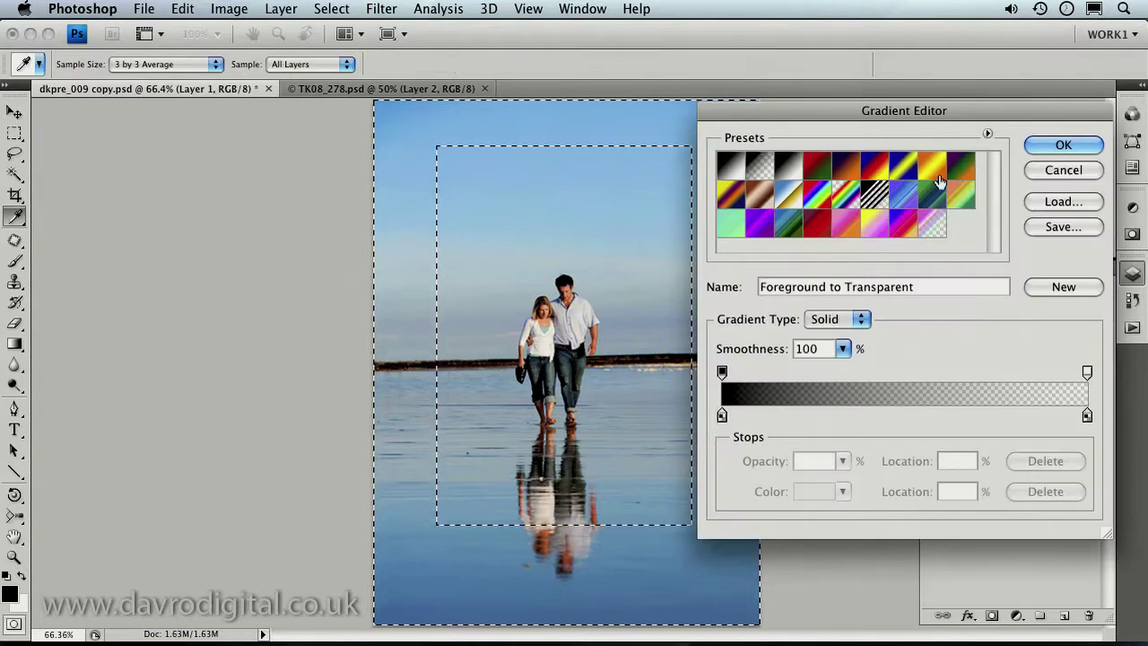
left_click(934, 170)
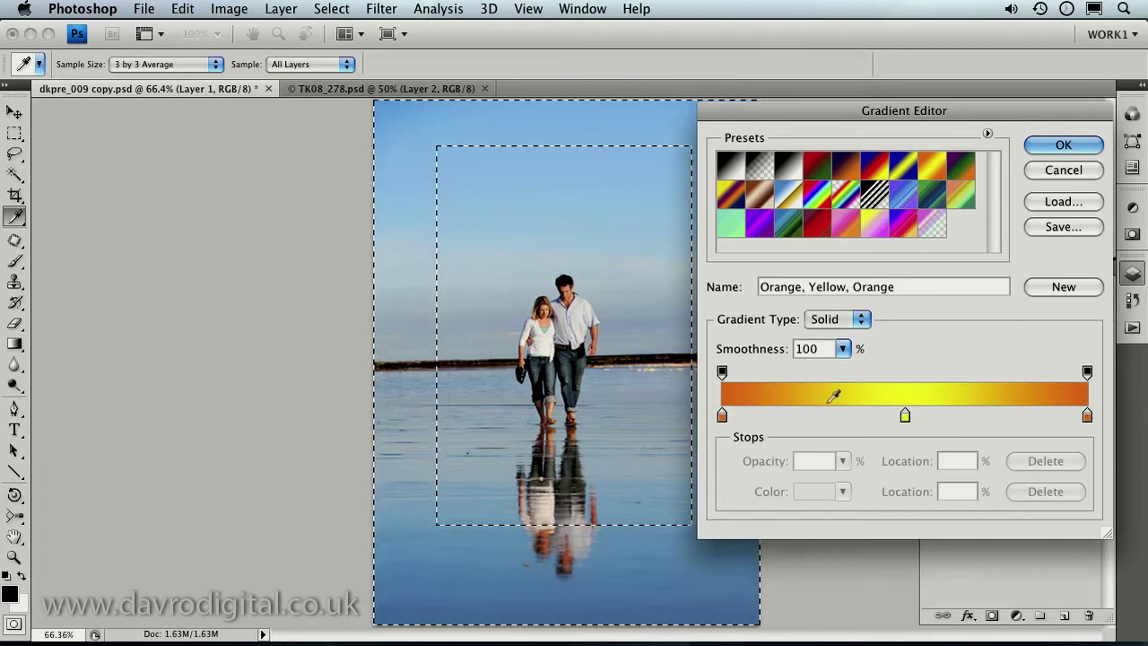
left_click(1064, 147)
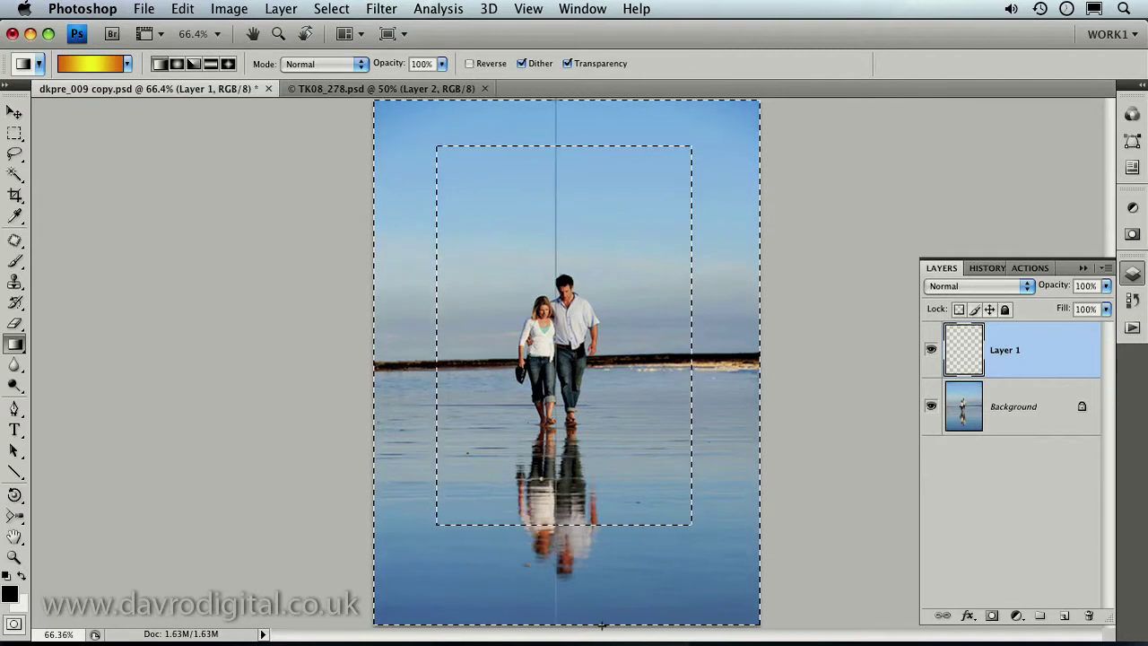
- Fill Layer 1's border with the orange-yellow-orange gradient top to bottom, then deselect
left_click_drag(601, 626, 600, 619)
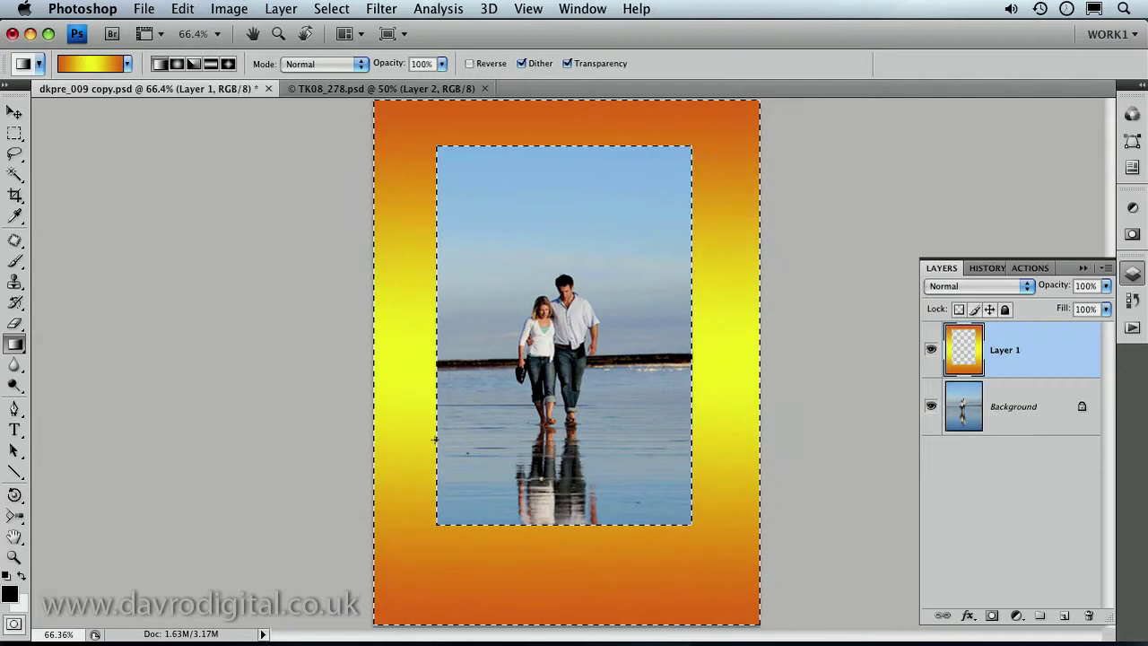
key("super+d")
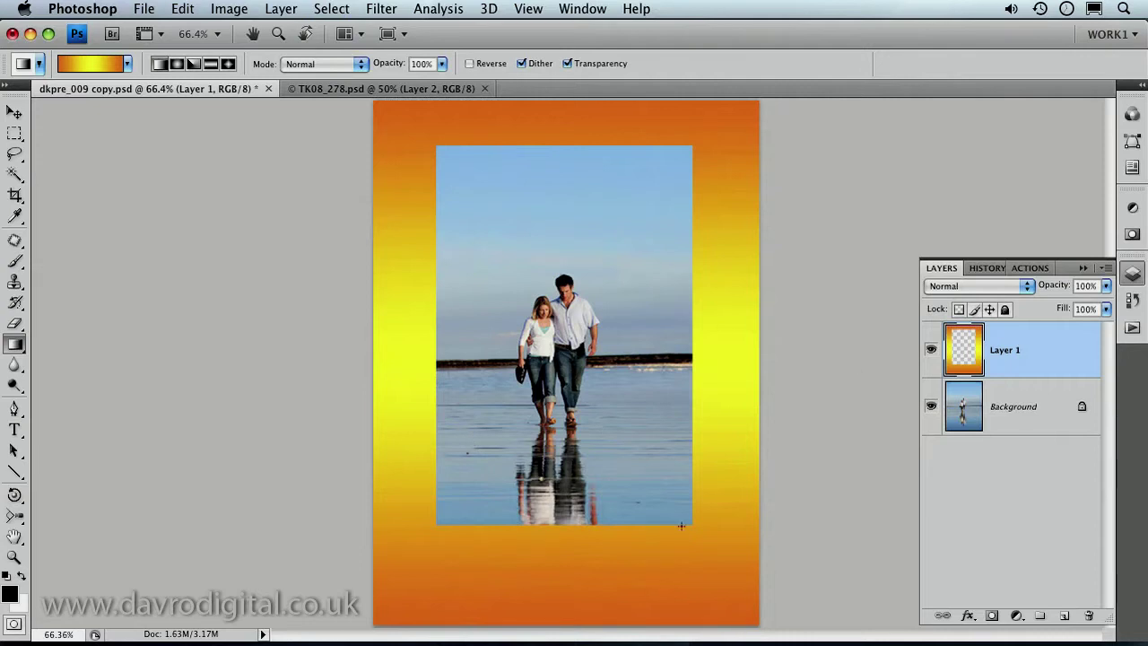
- Lower Layer 1 to 89% opacity and blend it in Overlay mode after trying Soft Light
left_click_drag(1064, 287, 1099, 290)
left_click(1028, 284)
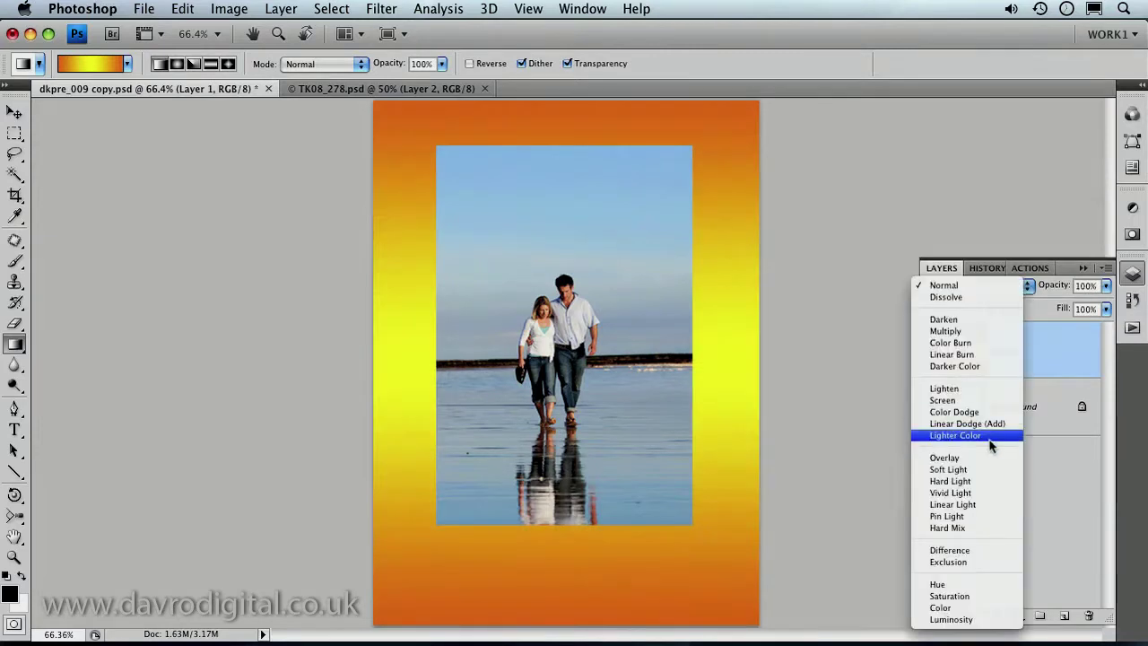
left_click(975, 469)
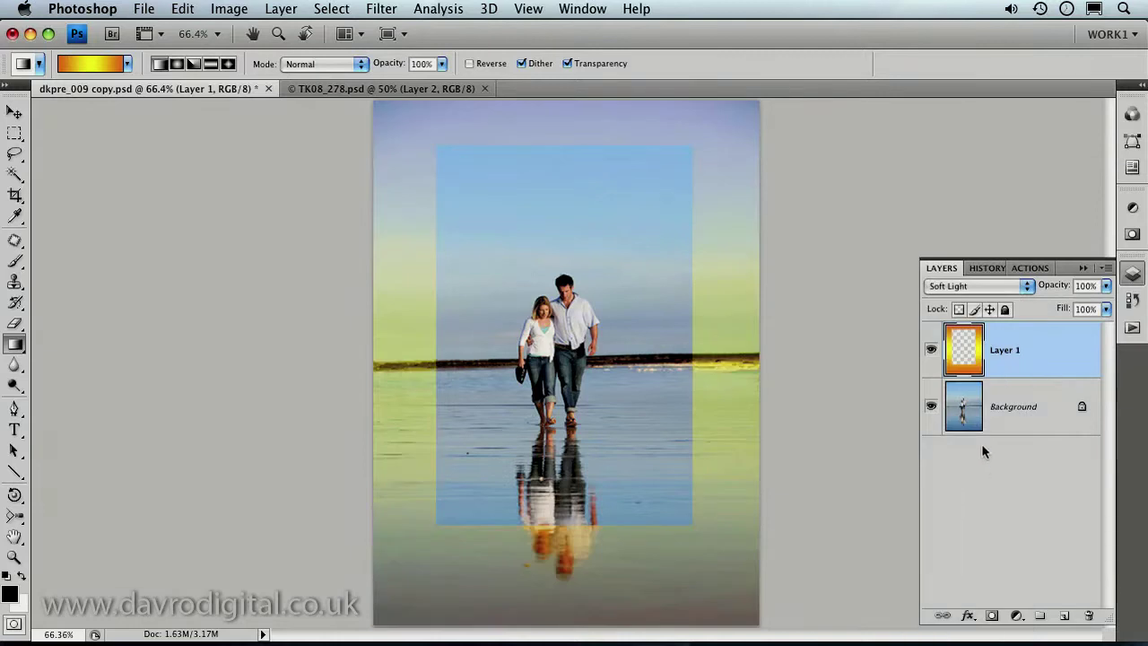
left_click(984, 286)
left_click(951, 274)
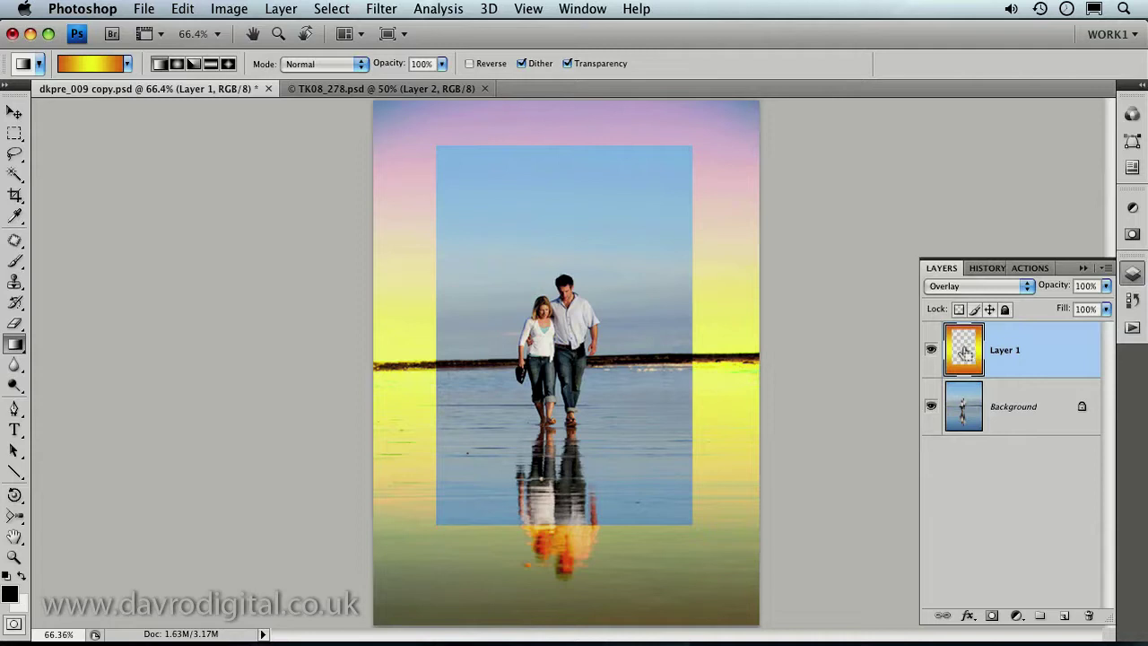
- Load Layer 1's pixels, invert to the inner picture rectangle, and add Layer 2 above
left_click(964, 351, "super")
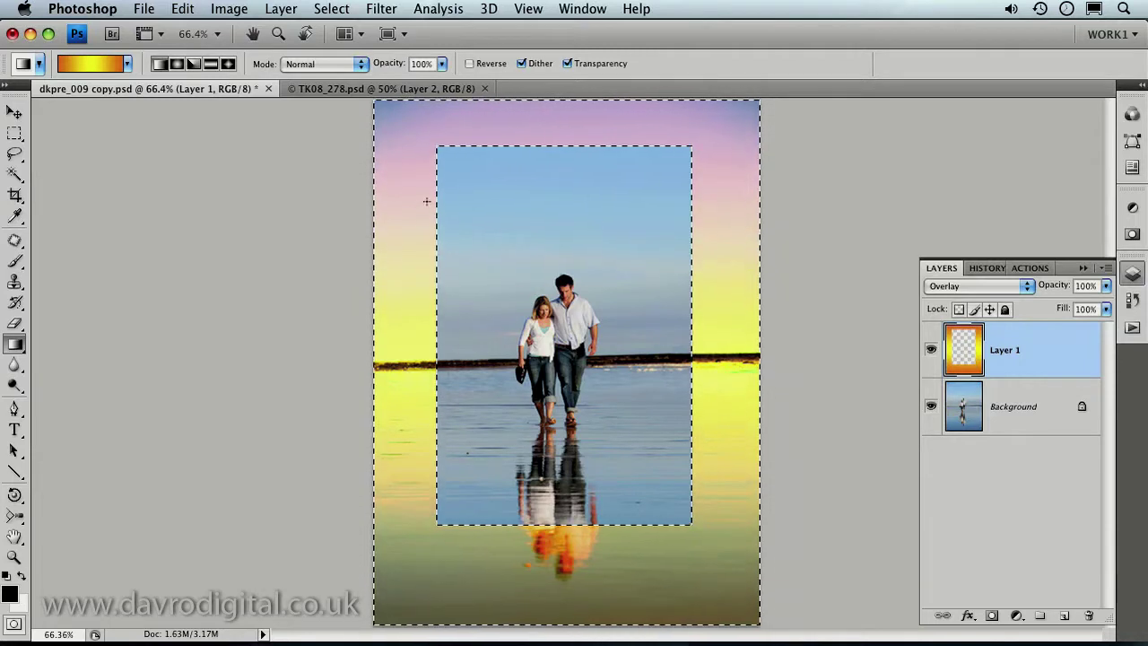
left_click(331, 9)
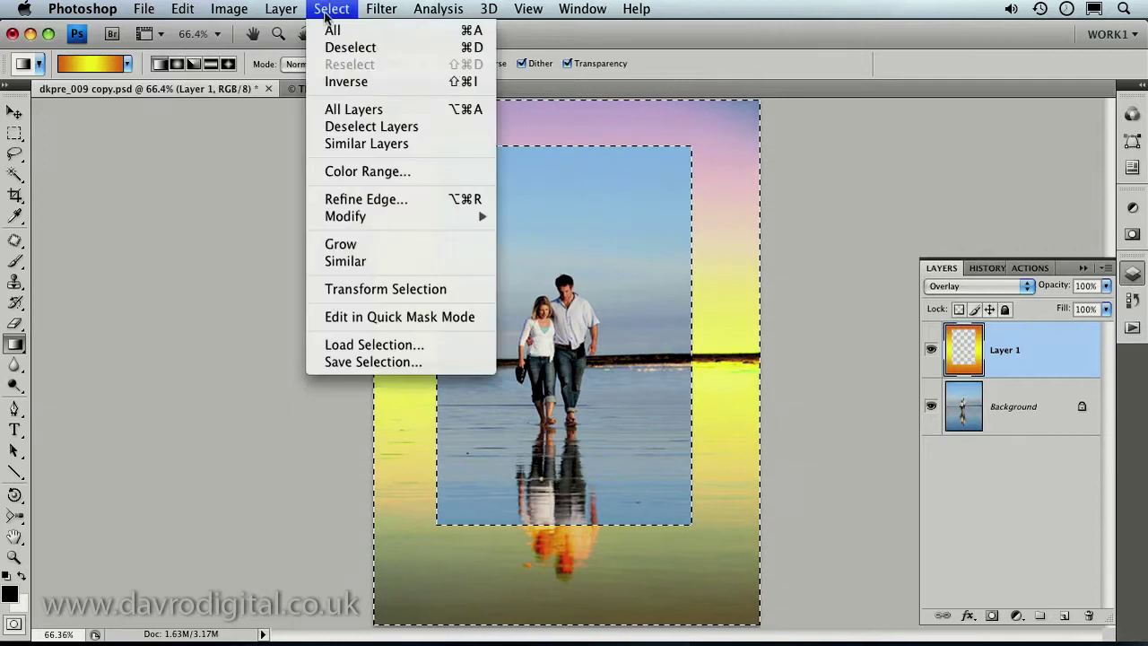
left_click(349, 83)
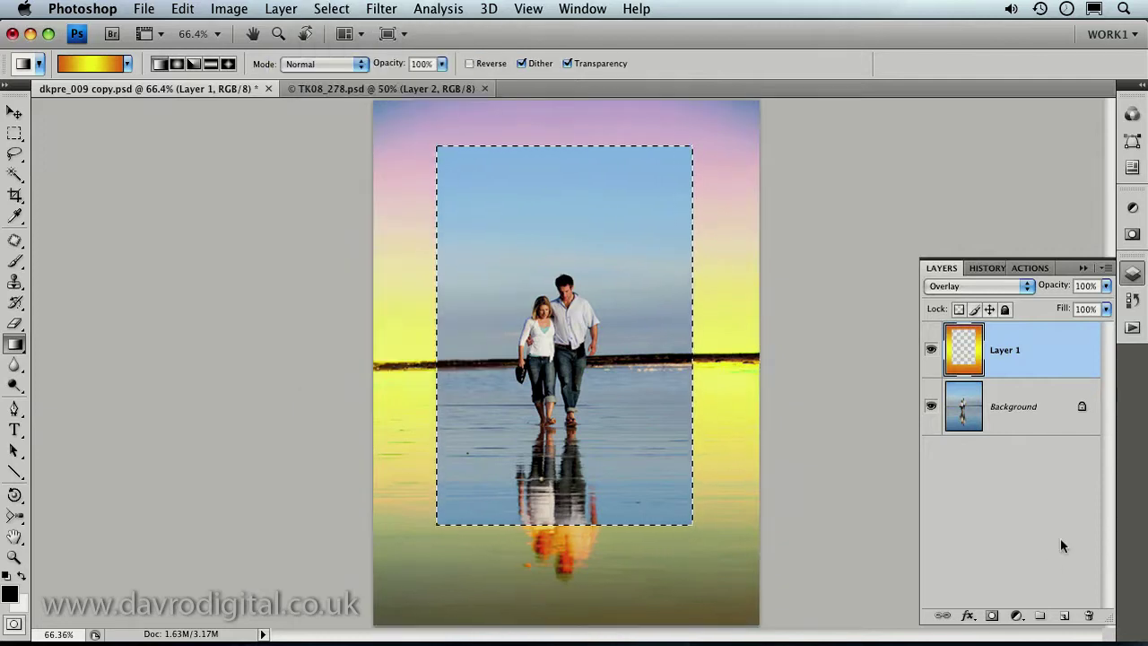
left_click(1062, 616)
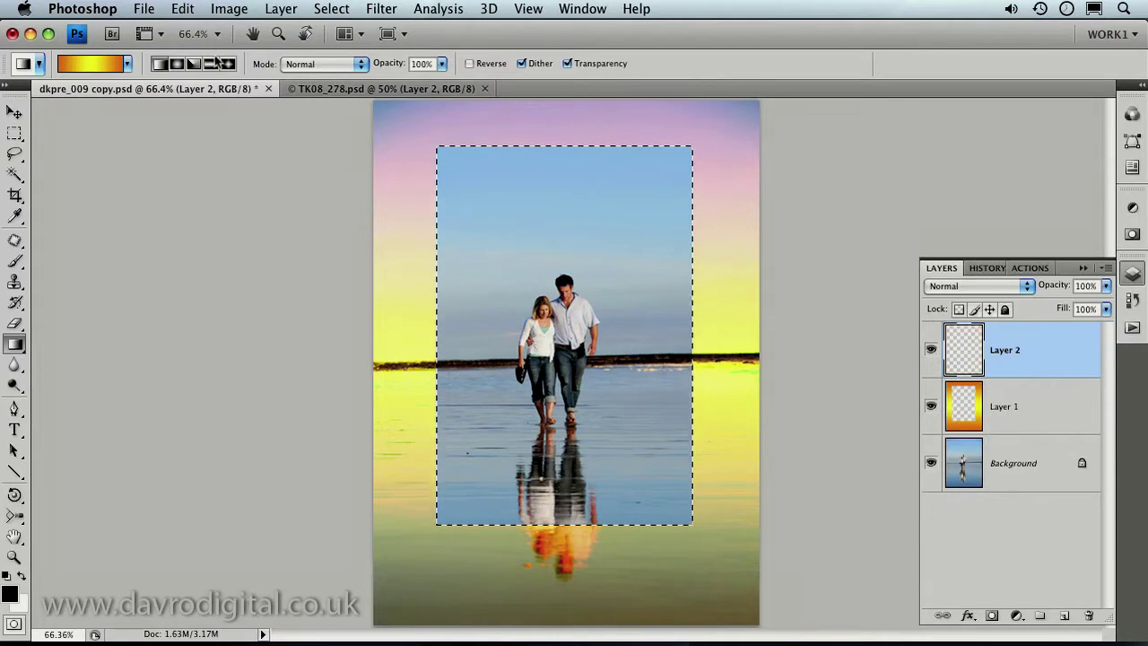
left_click(182, 9)
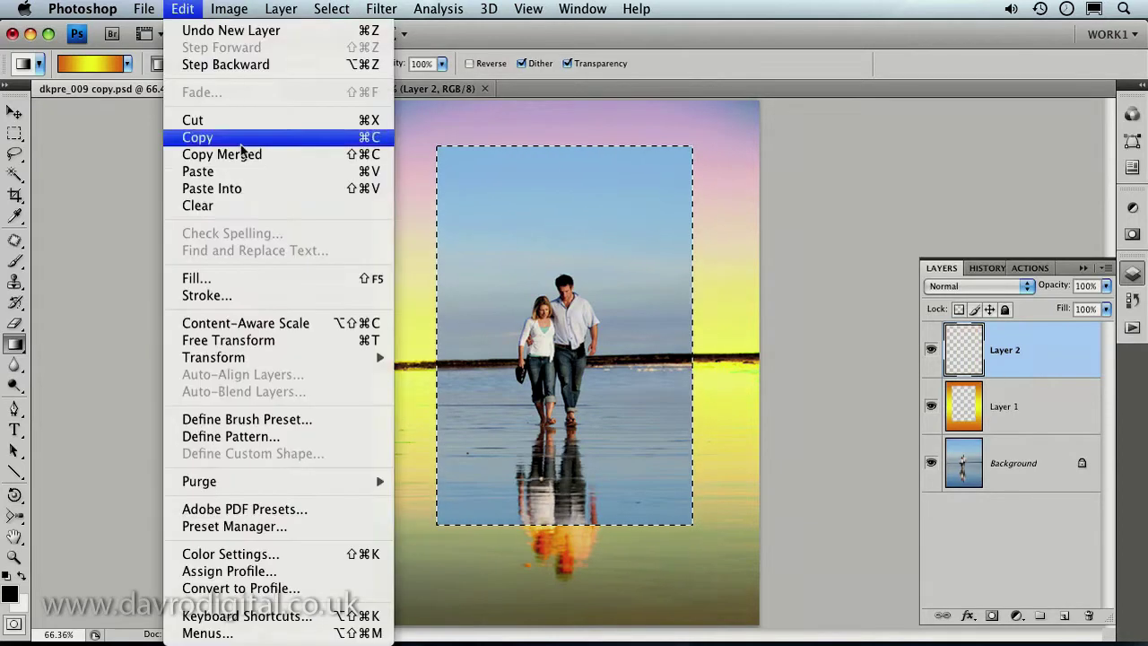
- Stroke the inner picture on Layer 2 with a 19 px white inside stroke, then deselect
left_click(235, 295)
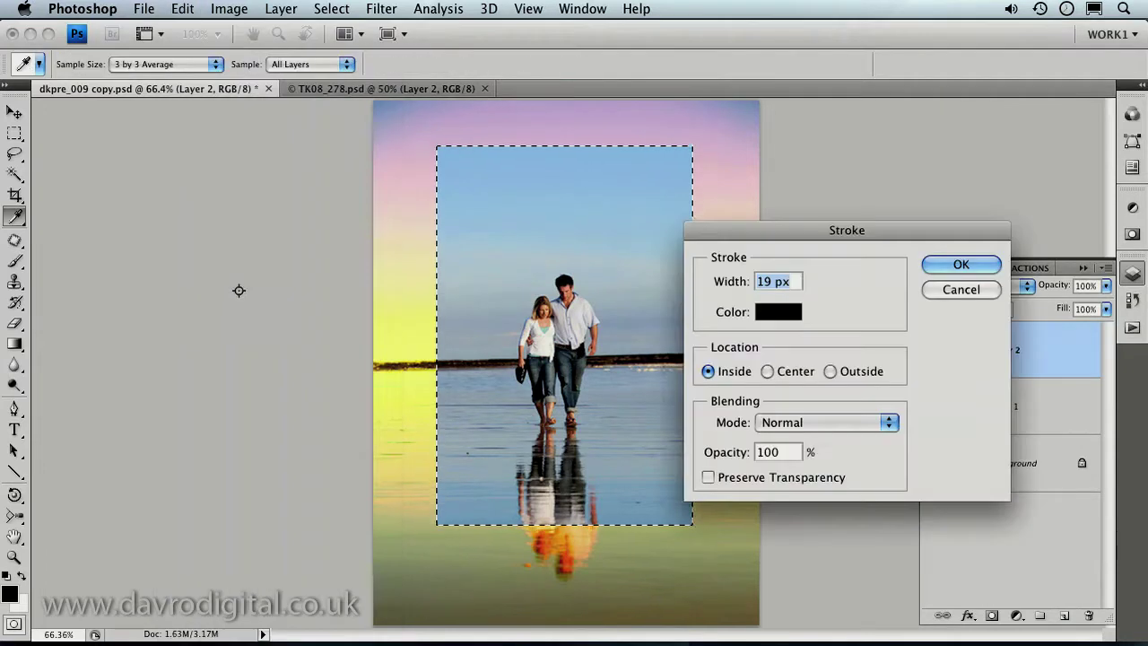
left_click(777, 313)
left_click_drag(672, 374, 665, 368)
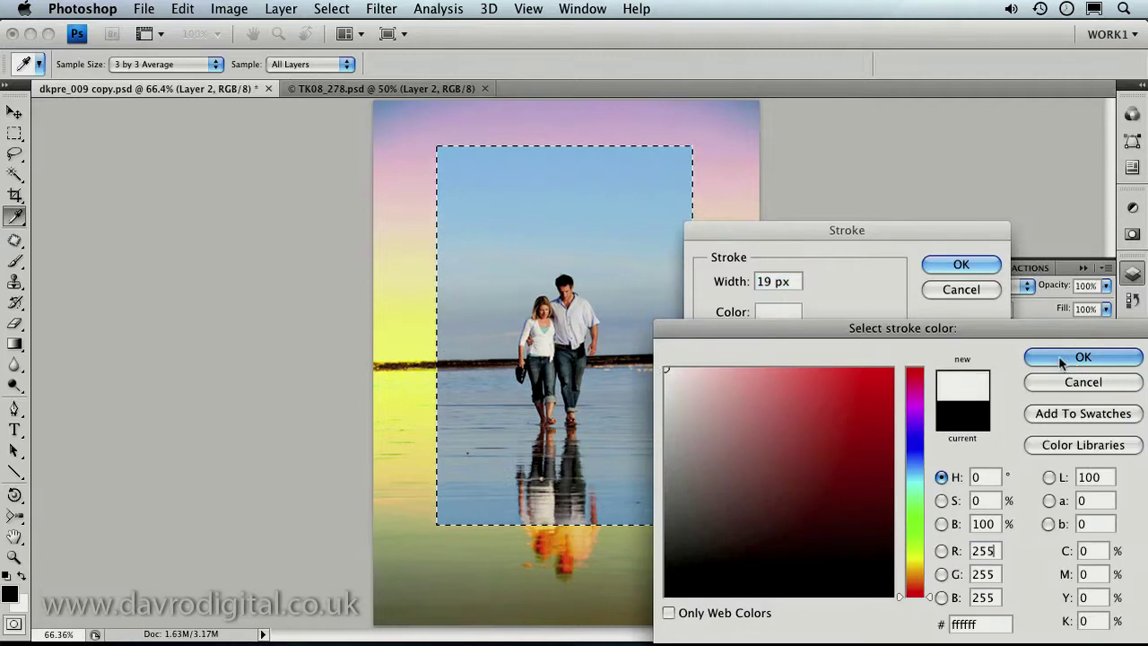
left_click(1098, 357)
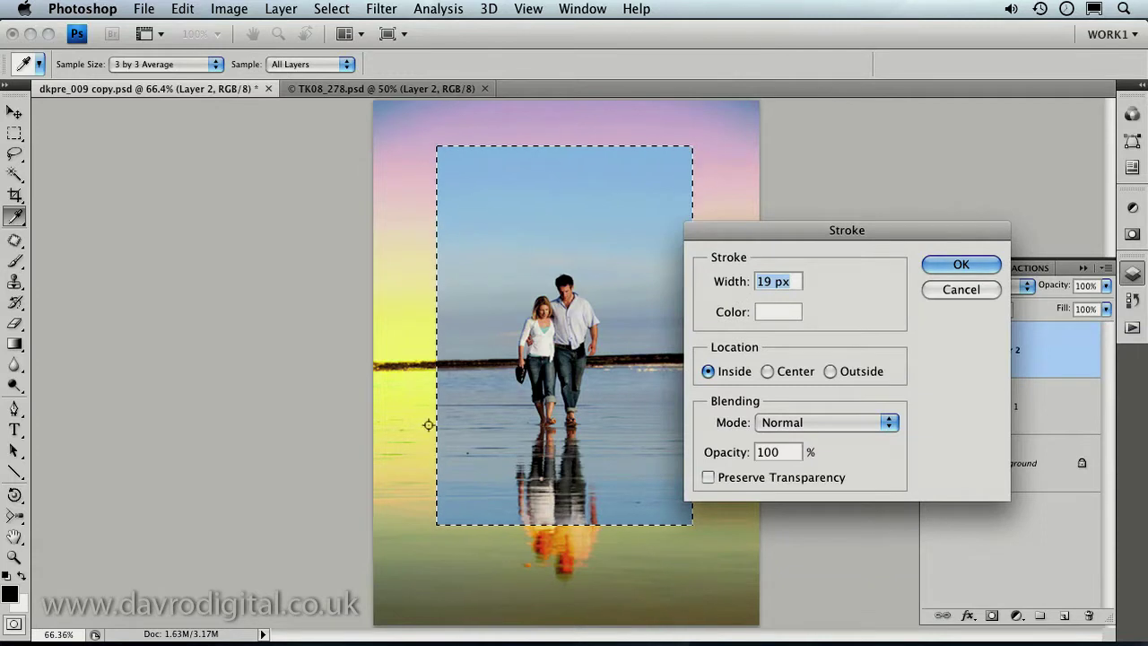
left_click(958, 263)
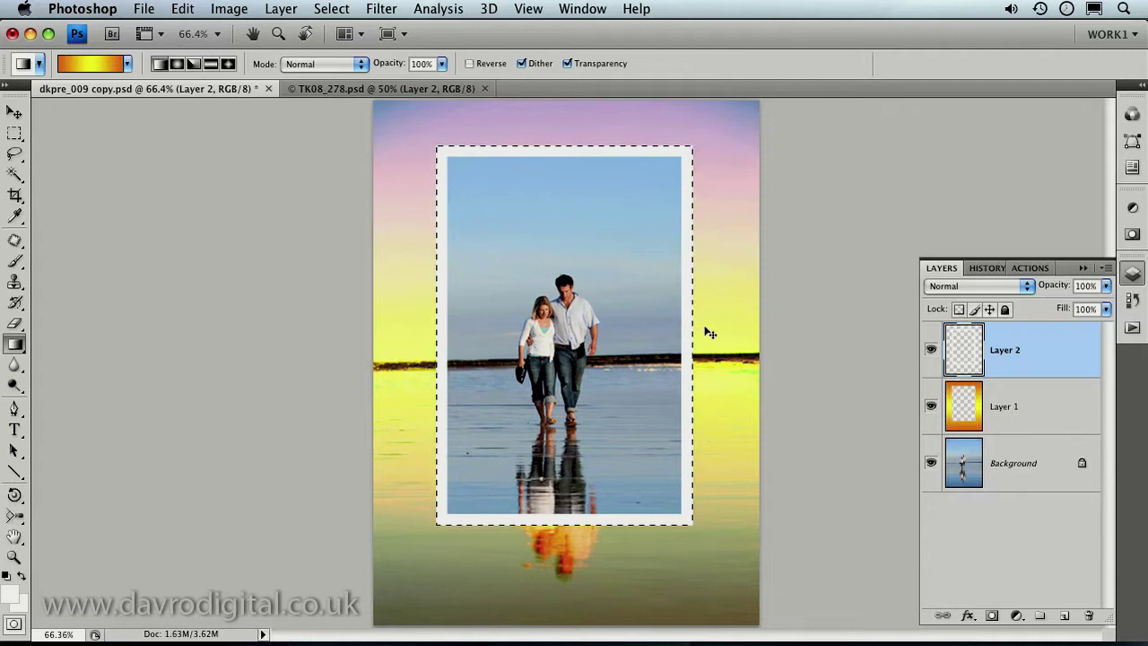
key("super+d")
- Give Layer 2's frame a Bevel and Emboss style: Inner Bevel, Smooth, 5 px
left_click(969, 616)
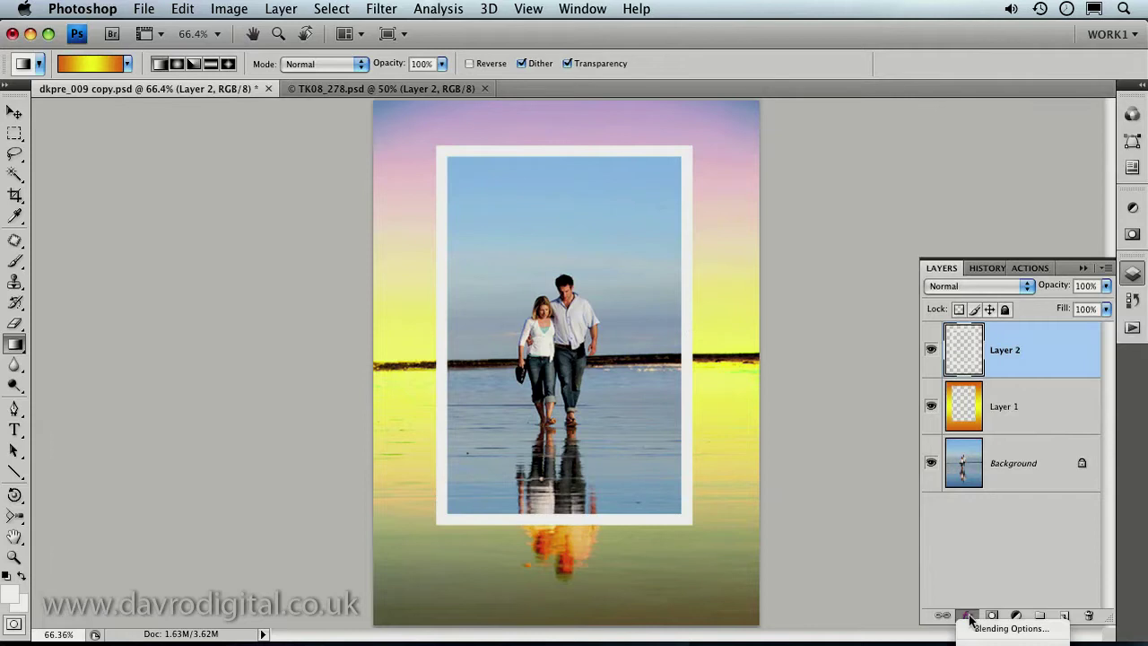
left_click(977, 629)
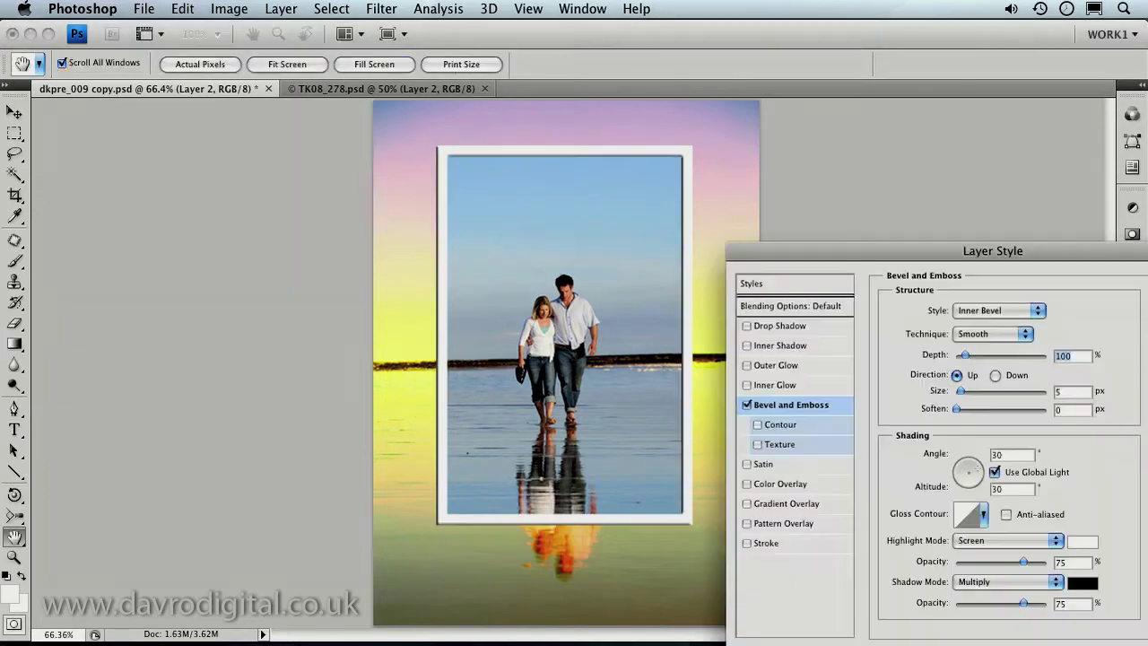
left_click_drag(919, 252, 892, 170)
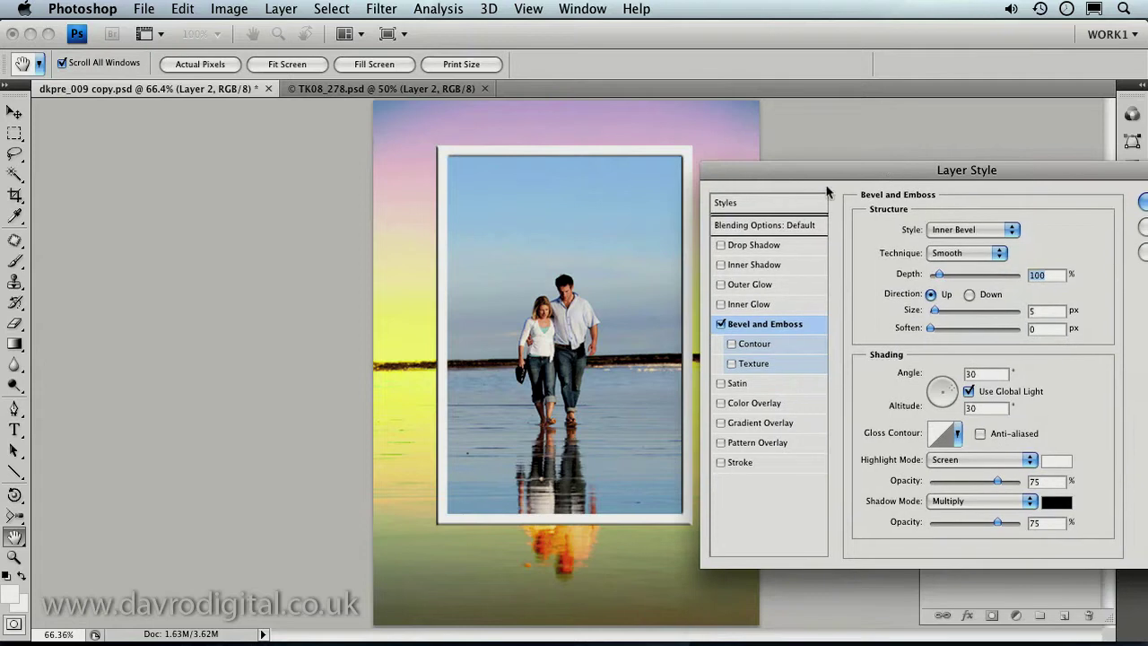
- Zoom to 300% and pan around the couple to inspect the bevelled frame edge
left_click(494, 328)
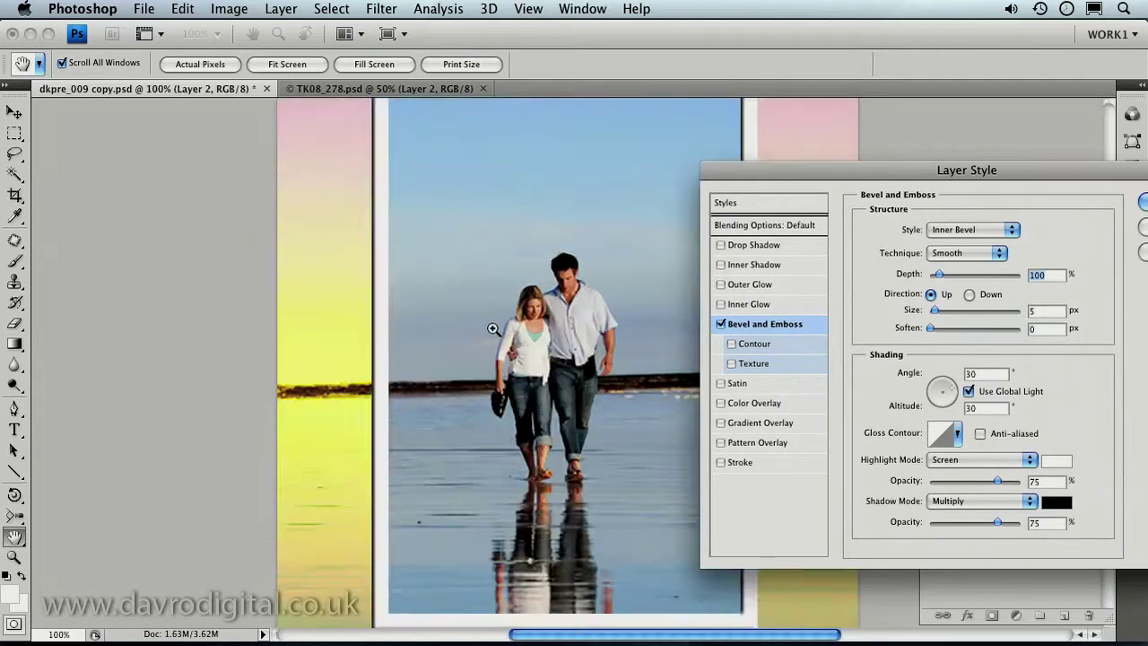
left_click(493, 328)
left_click(493, 329)
left_click_drag(393, 385, 482, 507)
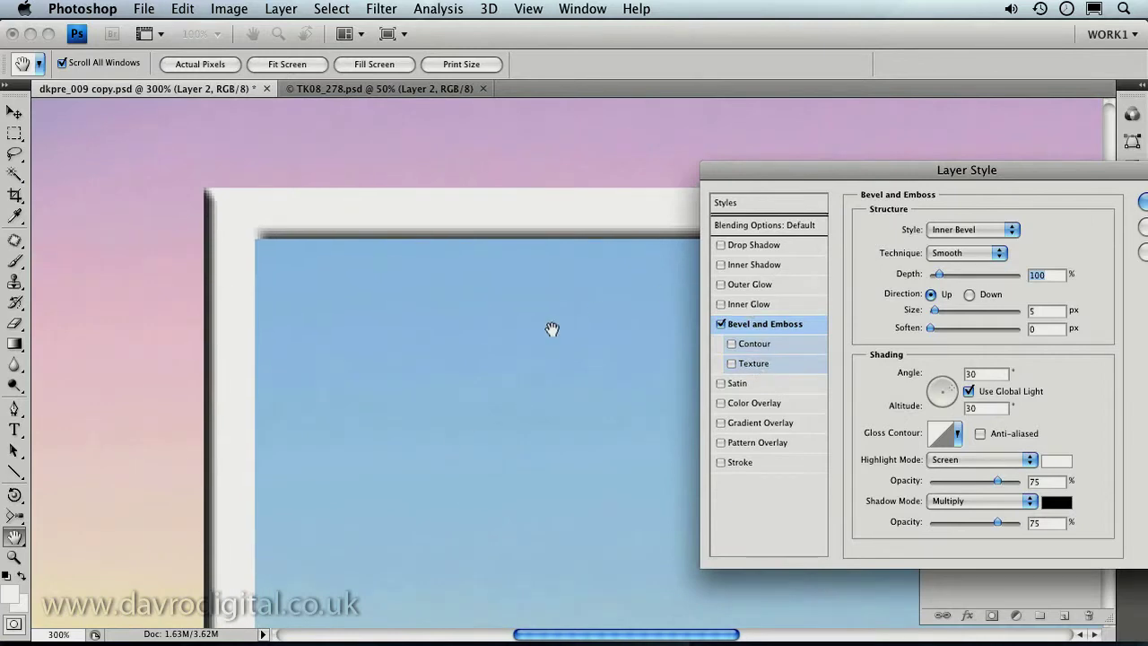
left_click_drag(455, 494, 308, 281)
scroll(359, 162, "down", 10)
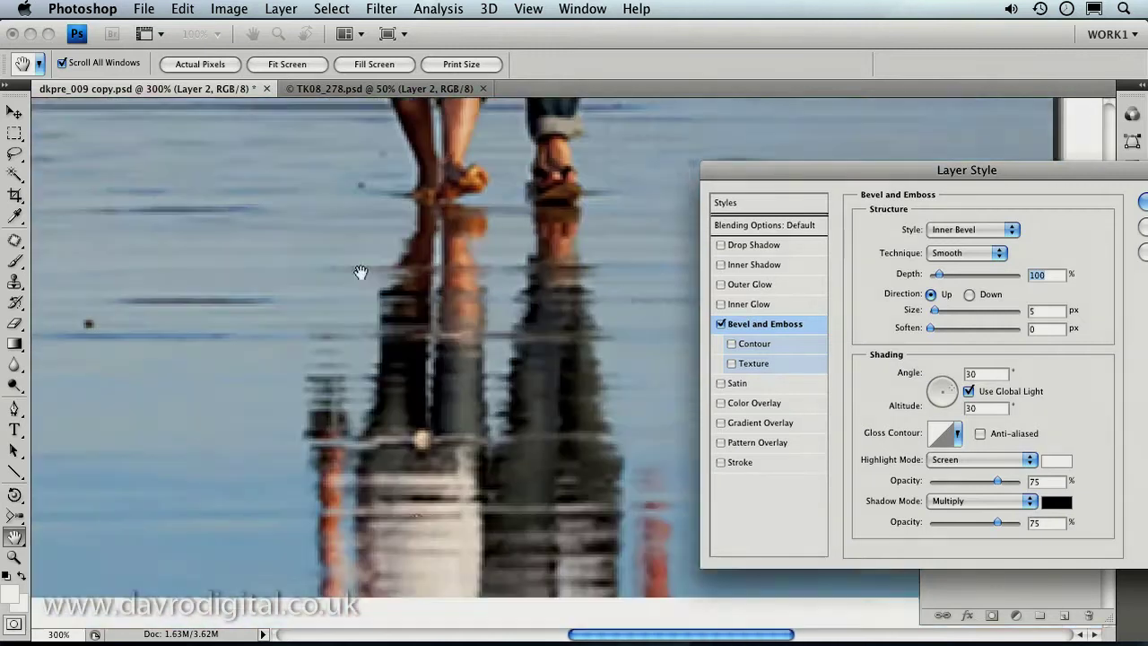
scroll(413, 232, "right", 1)
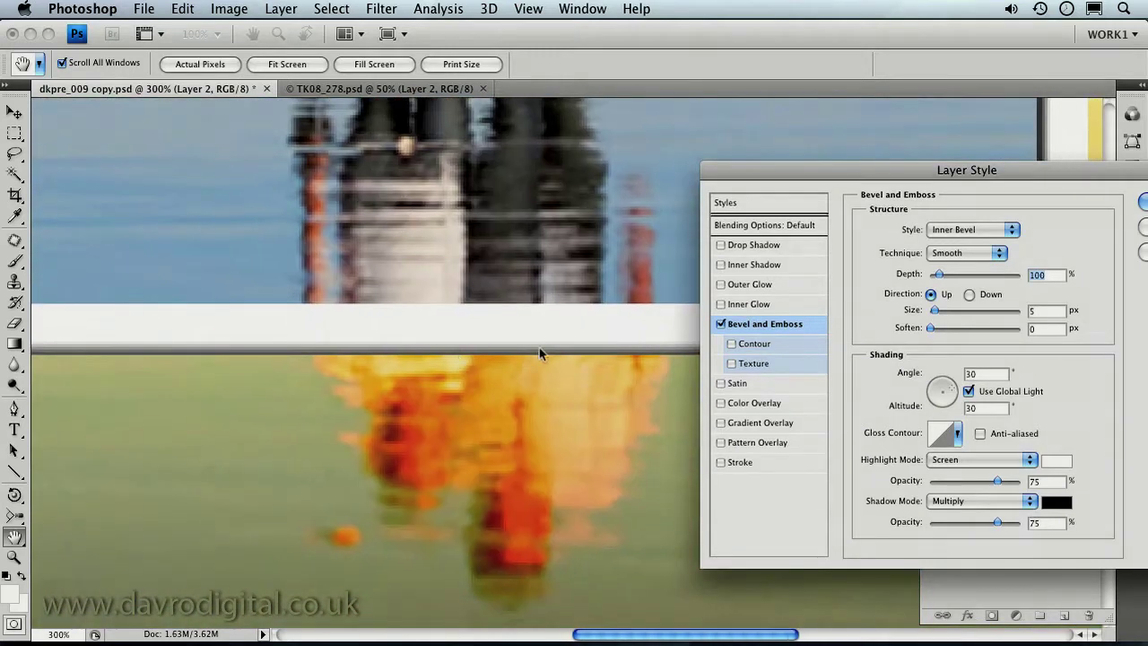
- Set Layer 2's fill opacity to 0% so only the bevel shows, zoom out, and apply
left_click(758, 231)
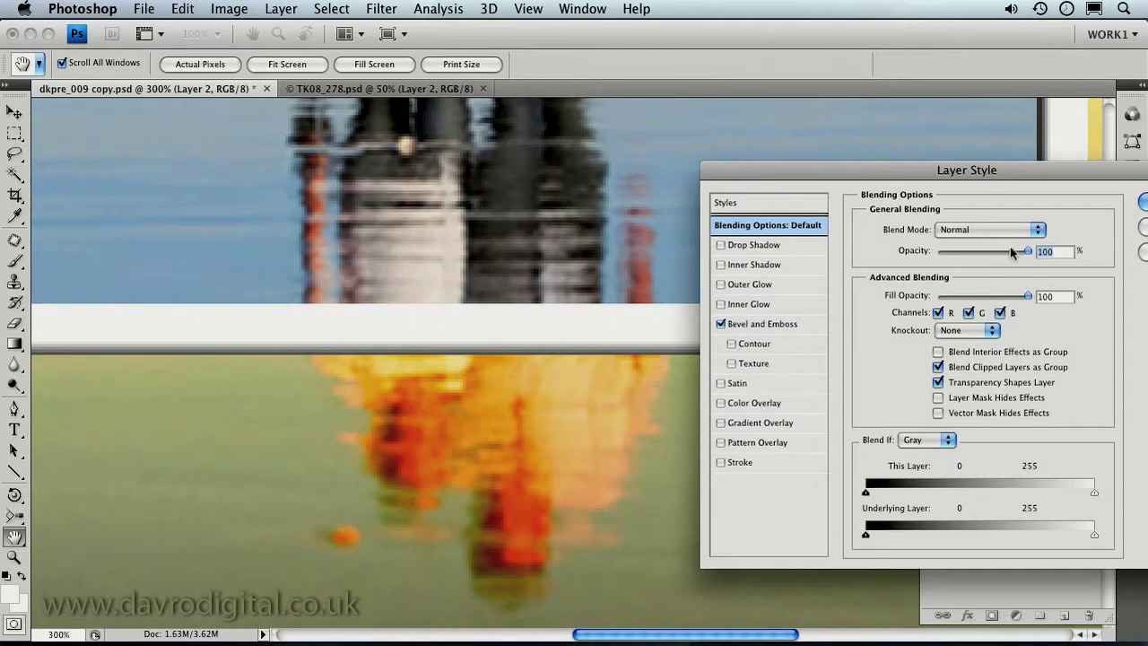
left_click_drag(1028, 300, 928, 300)
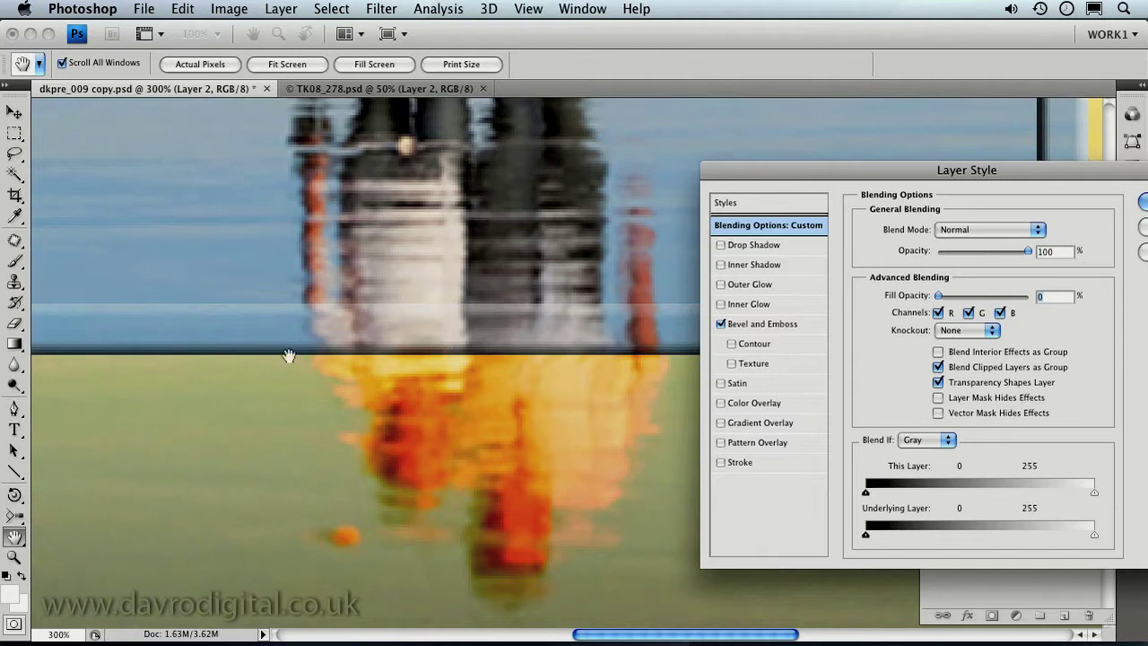
left_click(464, 363, "alt")
left_click(464, 363, "alt")
left_click(462, 367, "alt")
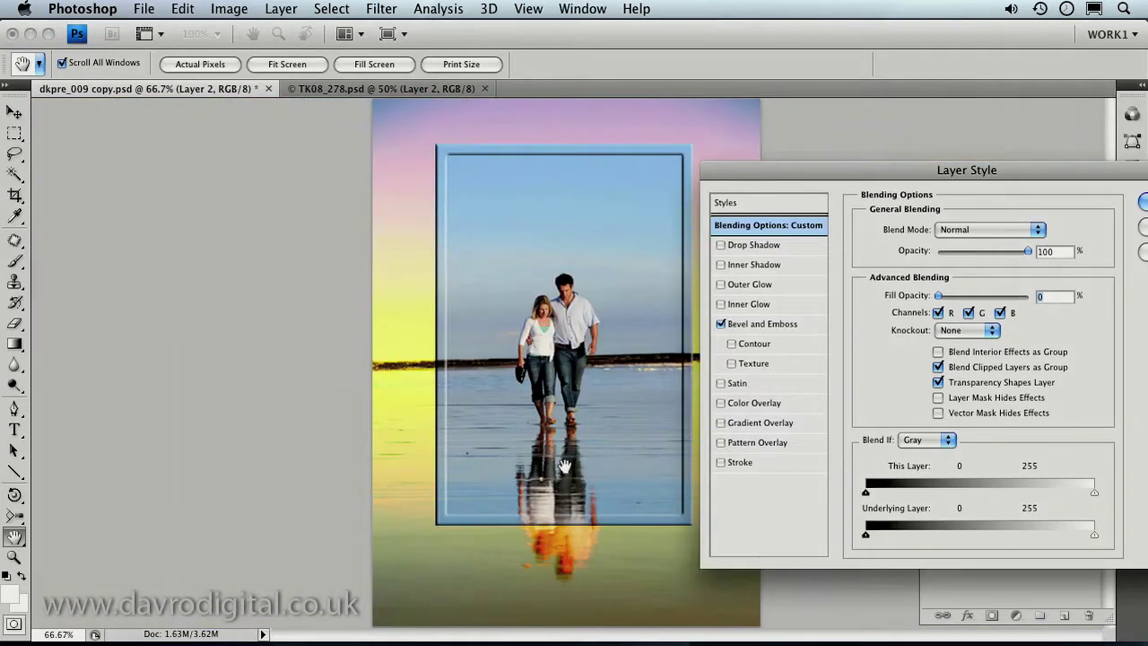
left_click(1142, 203)
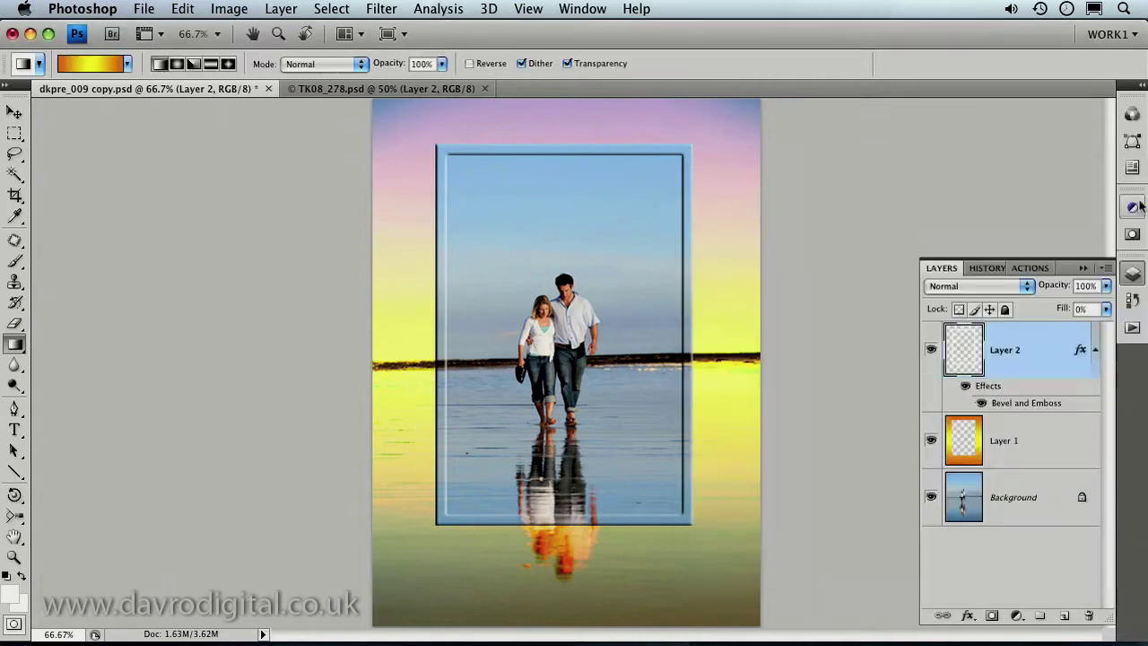
- Compare the frame with its effects hidden, then type and commit a calligraphy caption below it
left_click(967, 387)
left_click(966, 387)
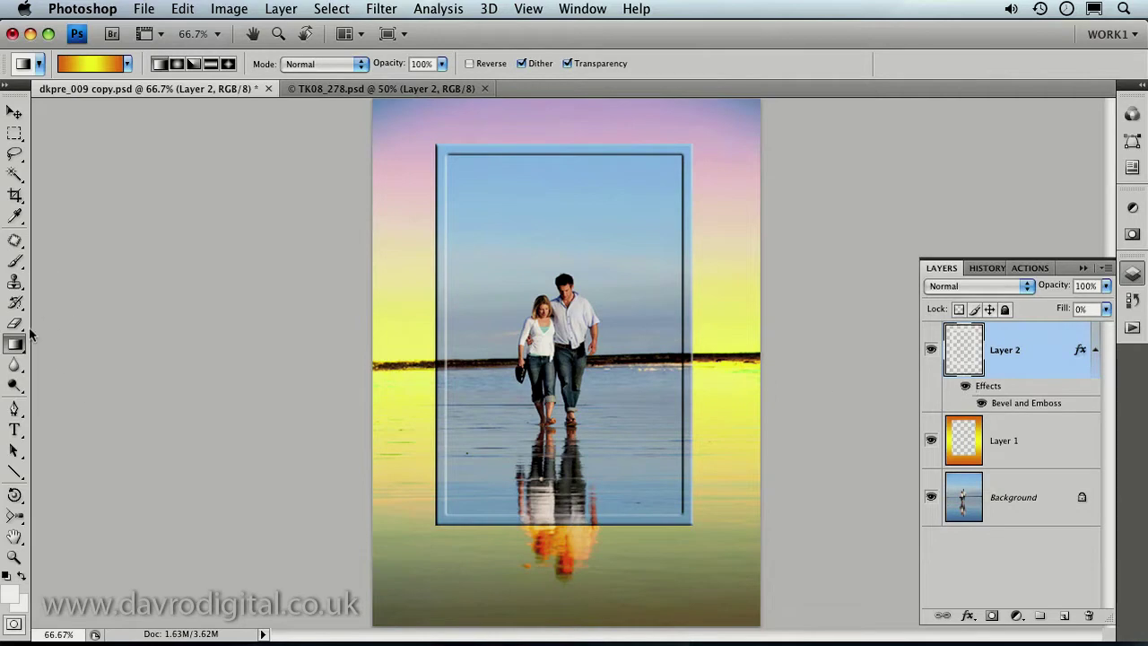
left_click(14, 431)
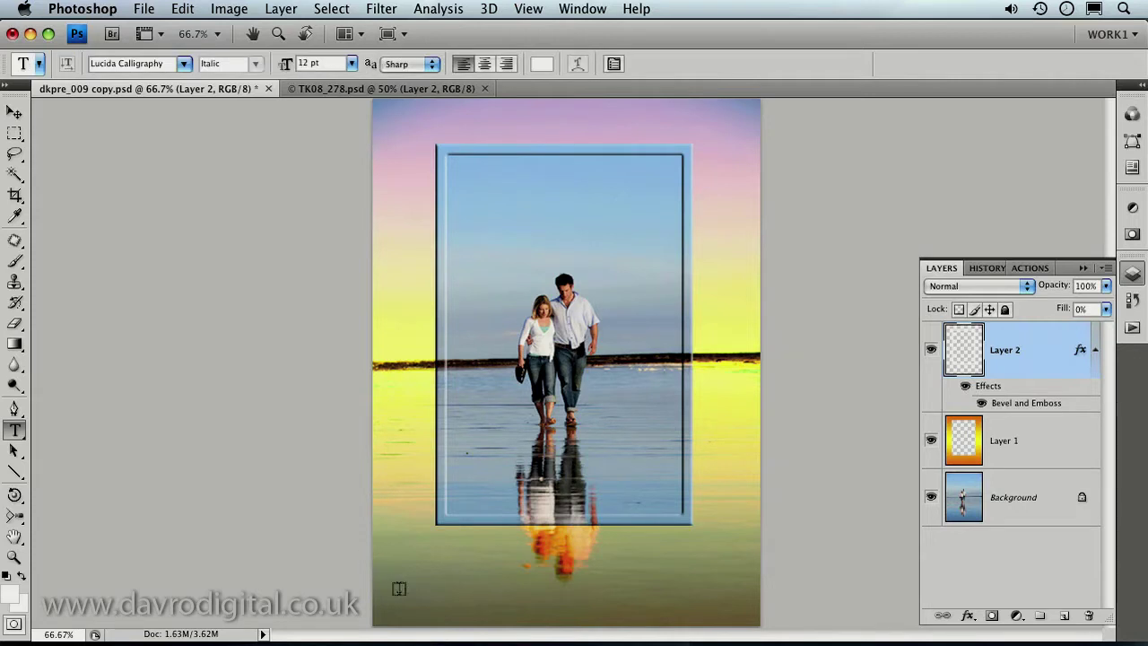
left_click(399, 589)
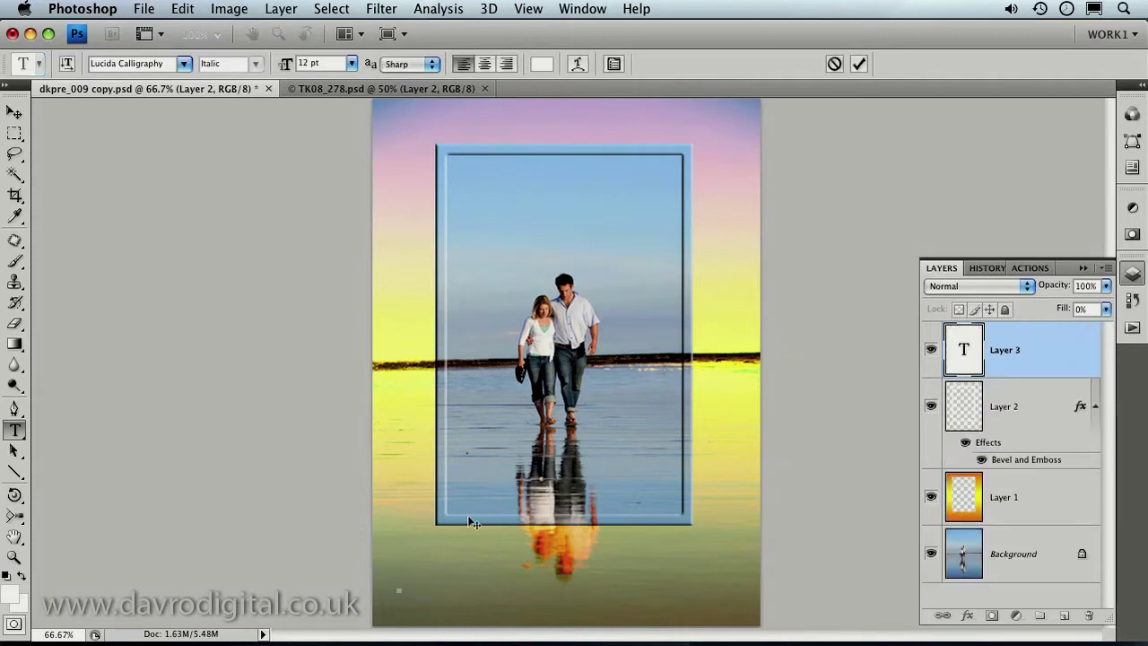
type("Dreams in S")
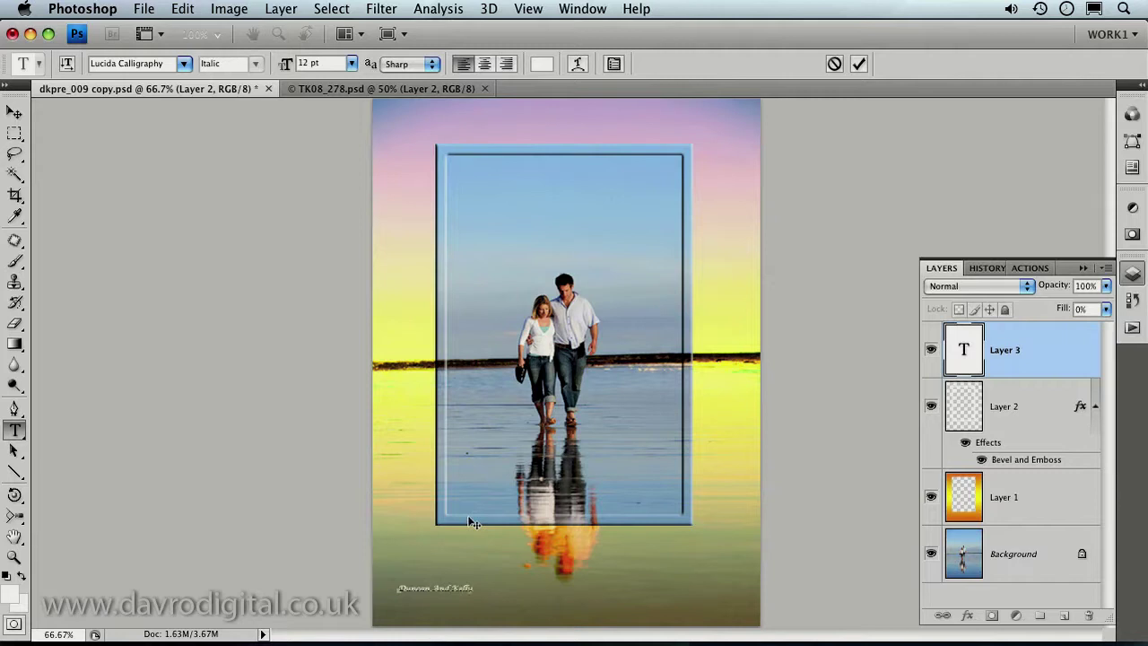
left_click(974, 358)
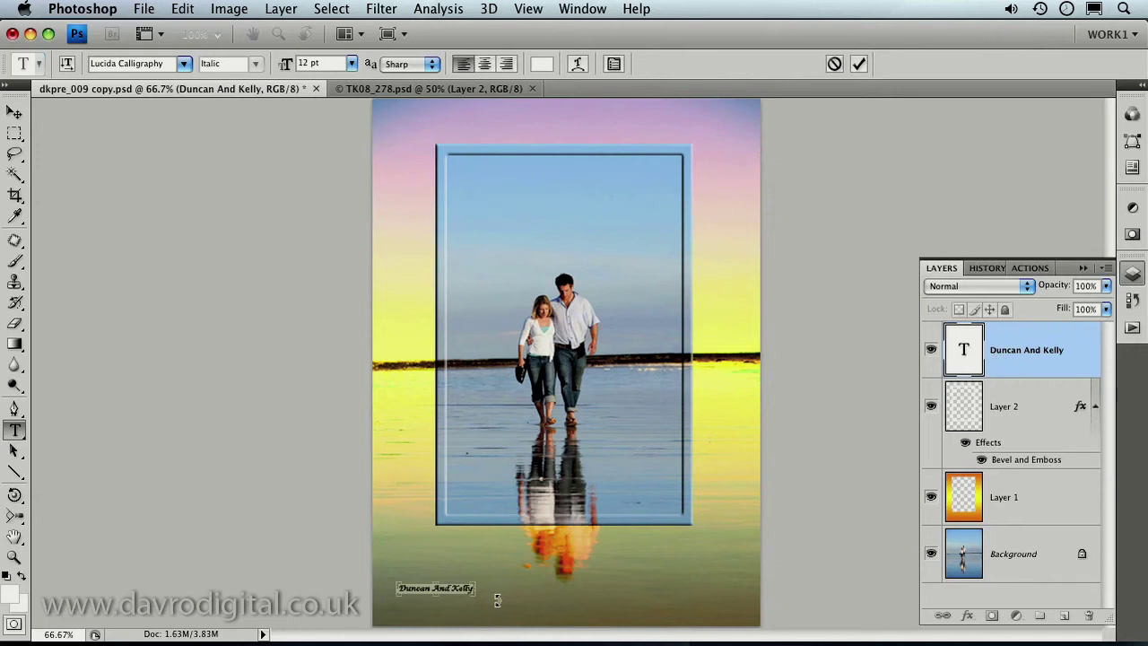
- Scale the caption up to about 76 pt and position it across the photo's bottom
left_click_drag(474, 597, 628, 611)
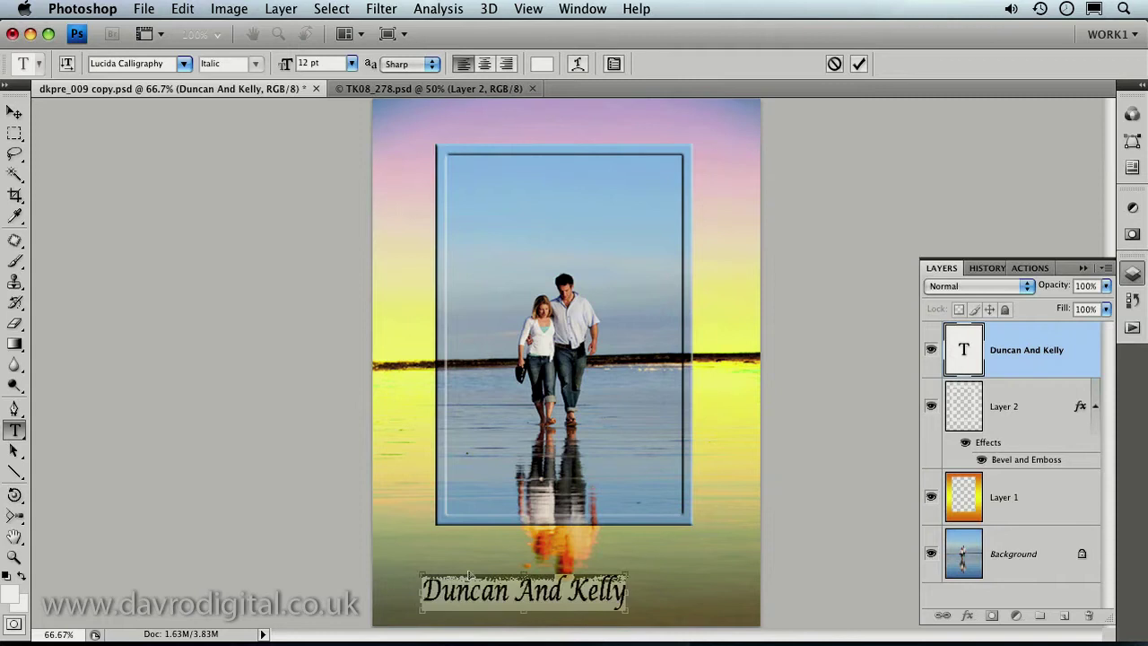
left_click_drag(417, 570, 405, 560)
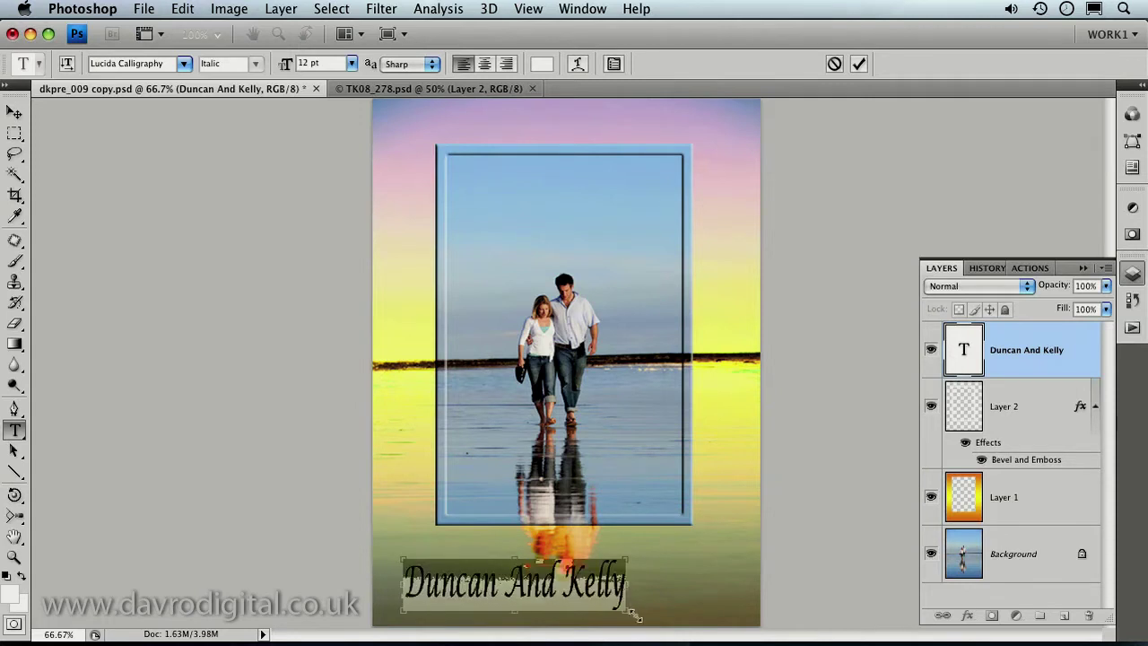
left_click_drag(629, 616, 635, 617)
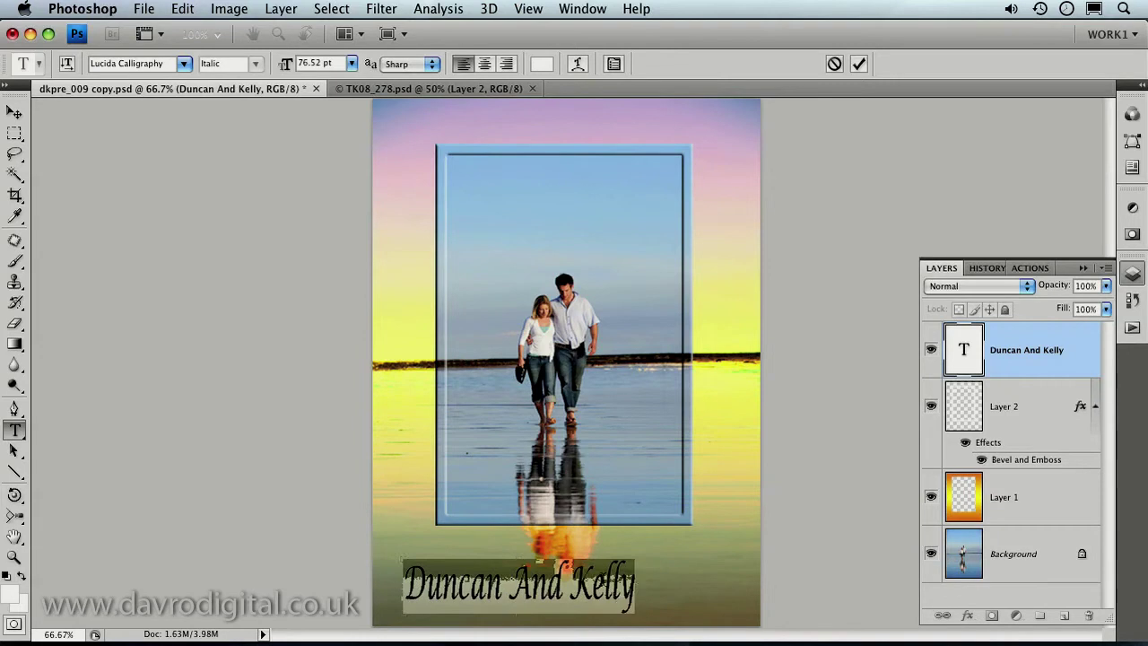
left_click_drag(703, 589, 681, 596)
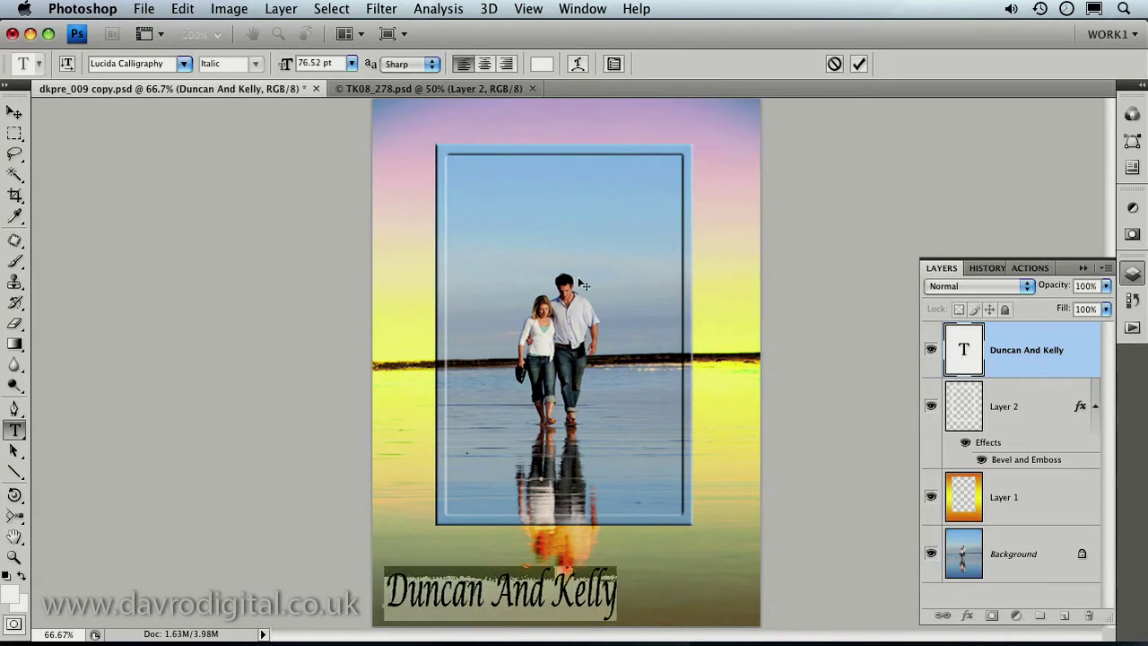
- Set the caption font to Helvetica CY Oblique, commit it, and bring up the layer style options
left_click(183, 64)
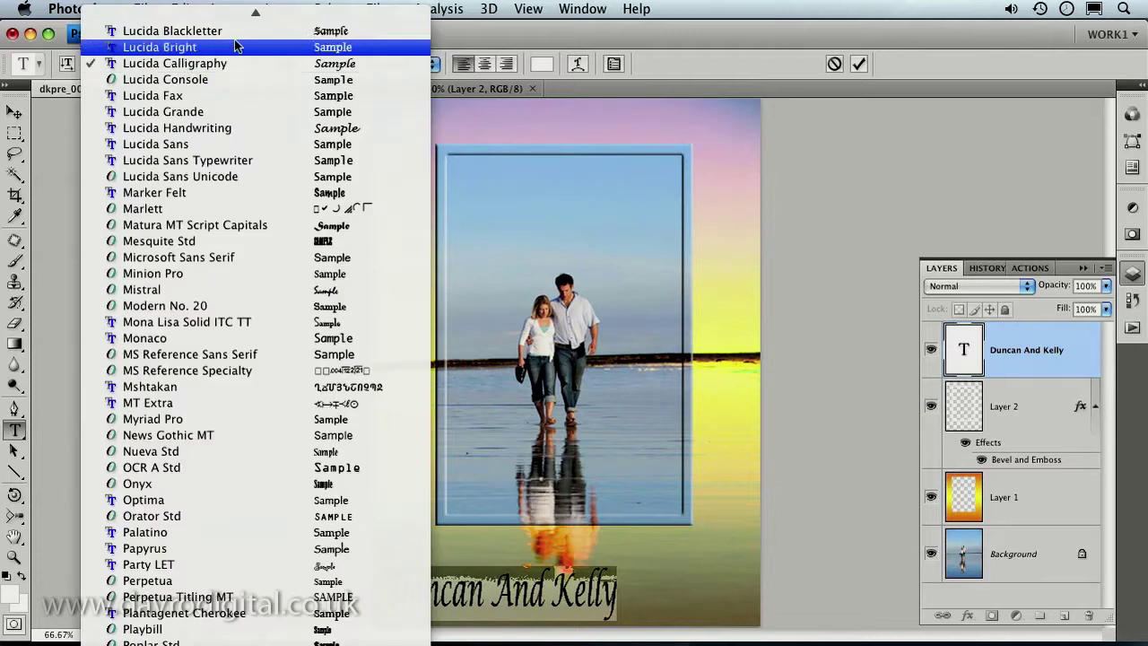
scroll(248, 40, "up", 5)
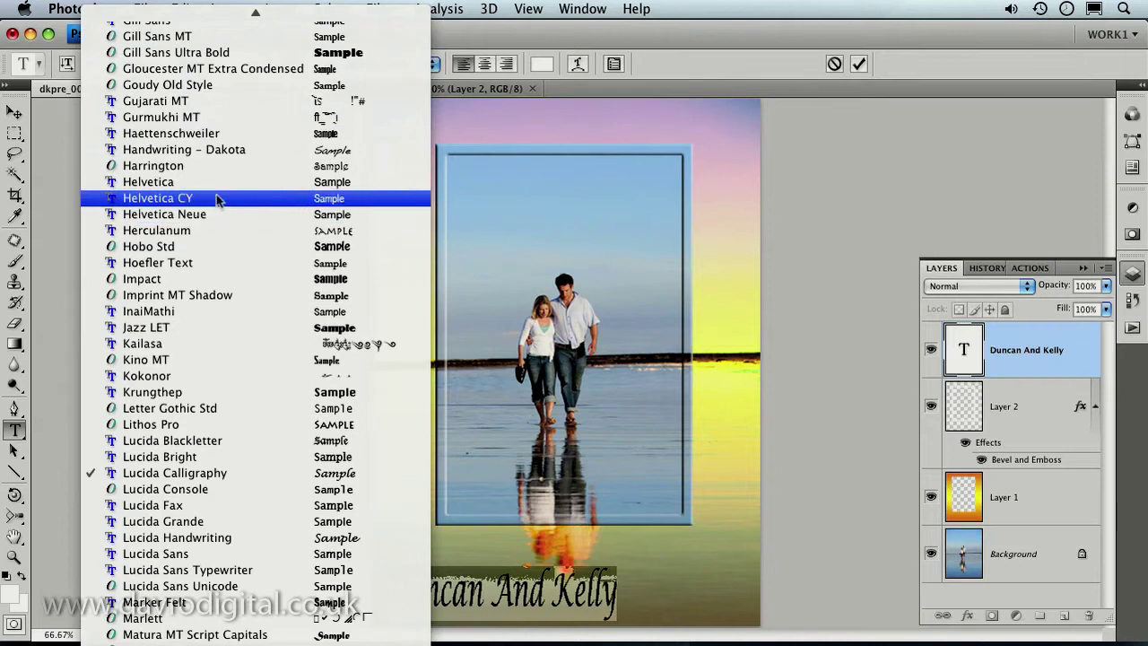
left_click(209, 201)
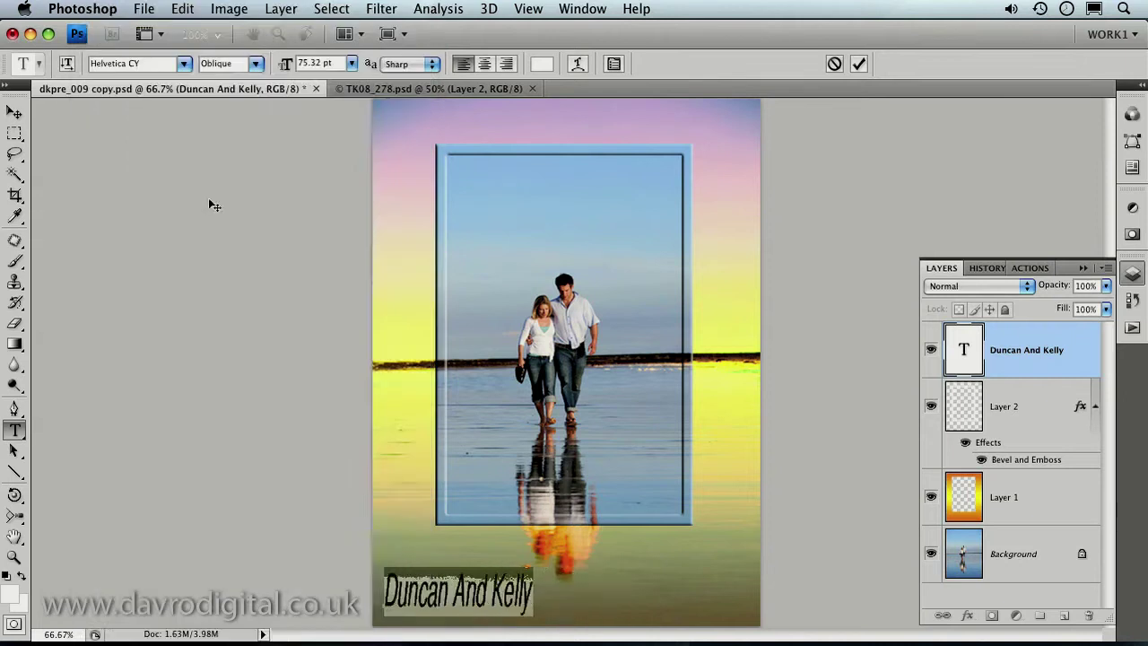
left_click(1015, 354)
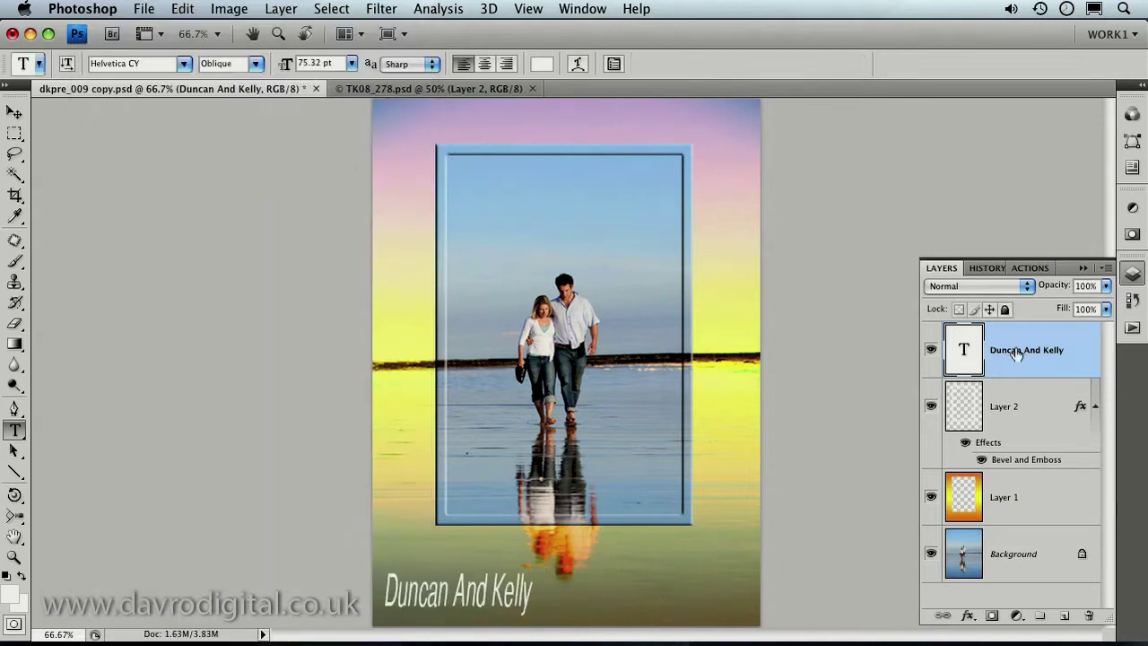
left_click(967, 615)
- Give the caption a Multiply drop shadow: 75% opacity, 170° angle, 6 px distance, 5 px size
left_click(1002, 631)
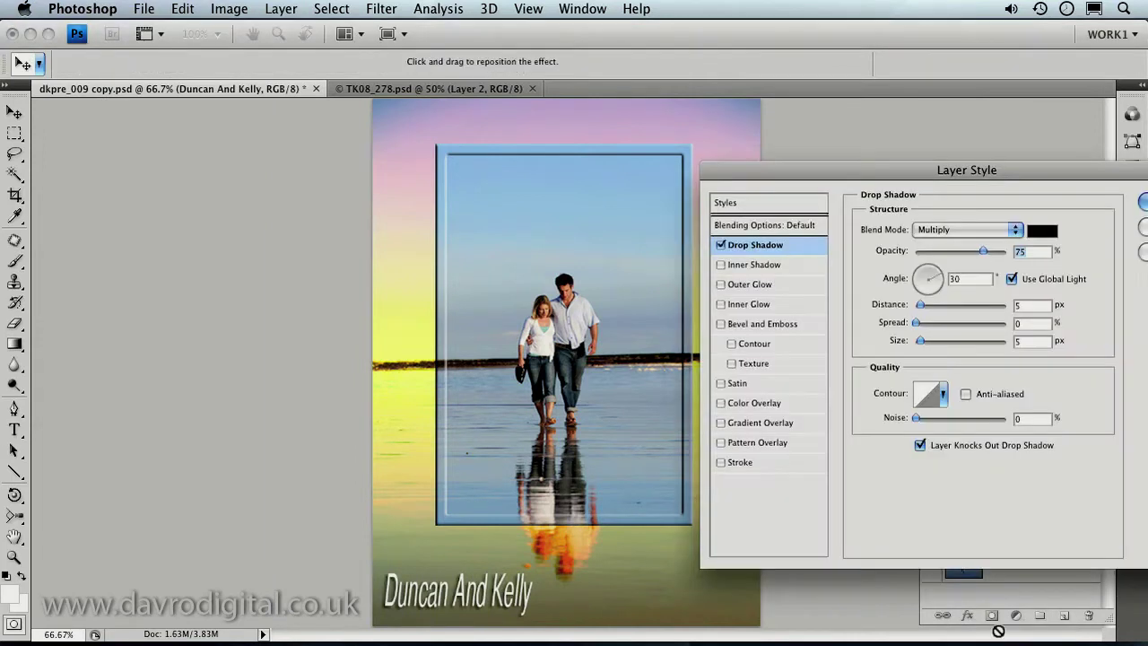
left_click_drag(552, 589, 557, 593)
left_click(1014, 280)
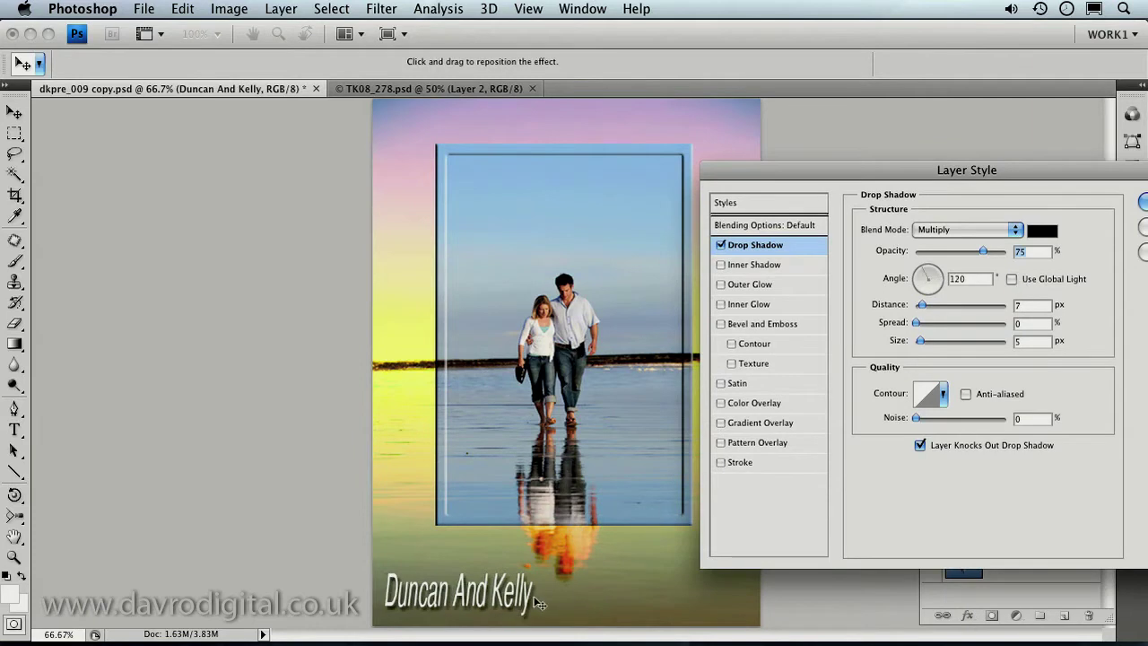
left_click_drag(538, 603, 538, 604)
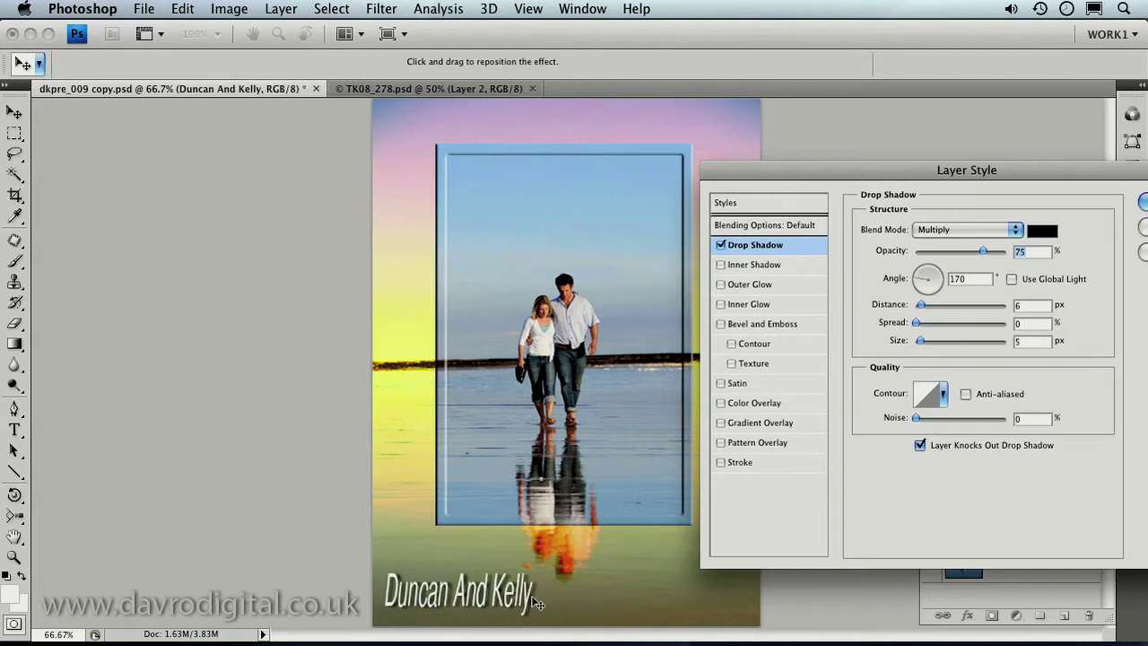
key("Return")
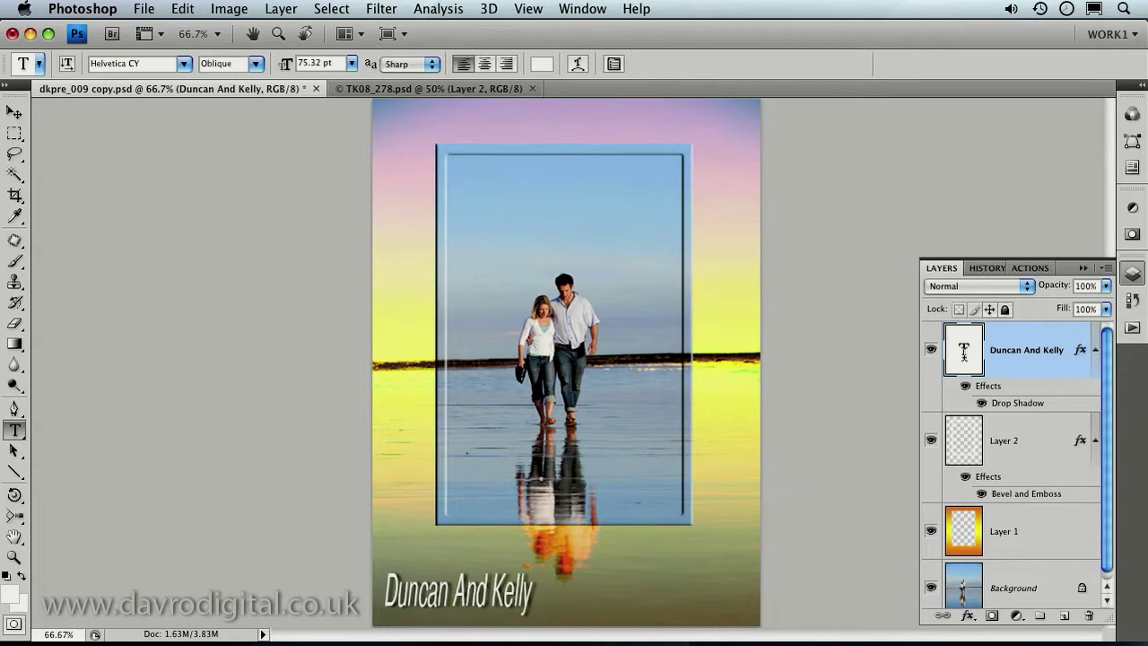
- Replace the capital A with a lowercase 'a' so the caption reads 'Duncan and Kelly'
double_click(964, 355)
left_click(467, 588)
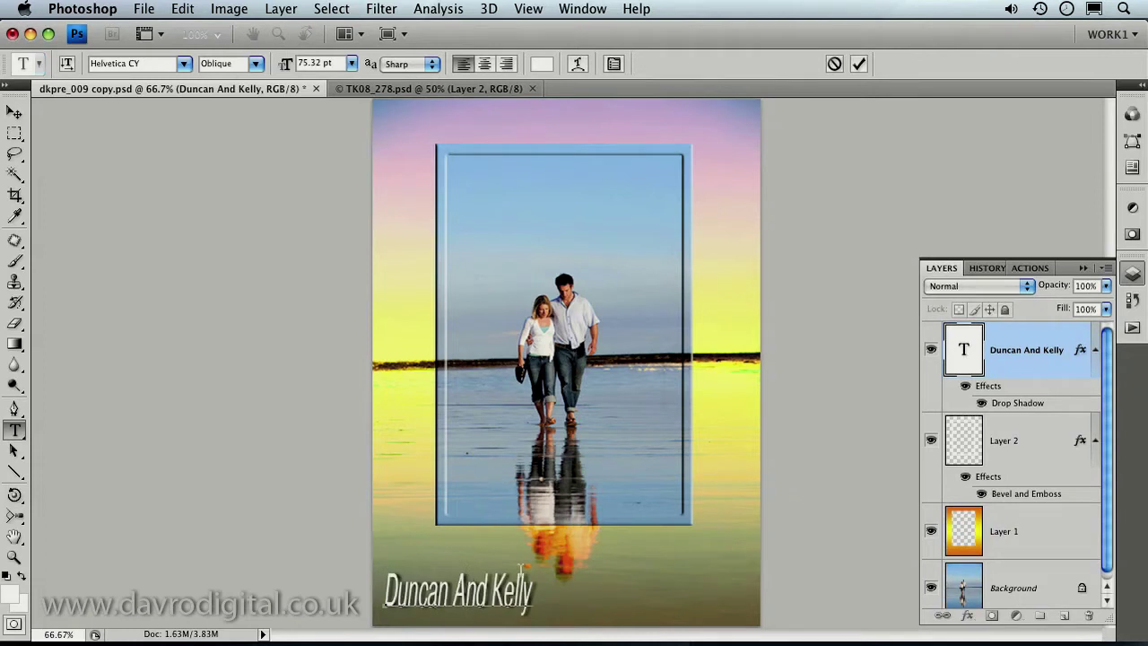
key("BackSpace")
type("a")
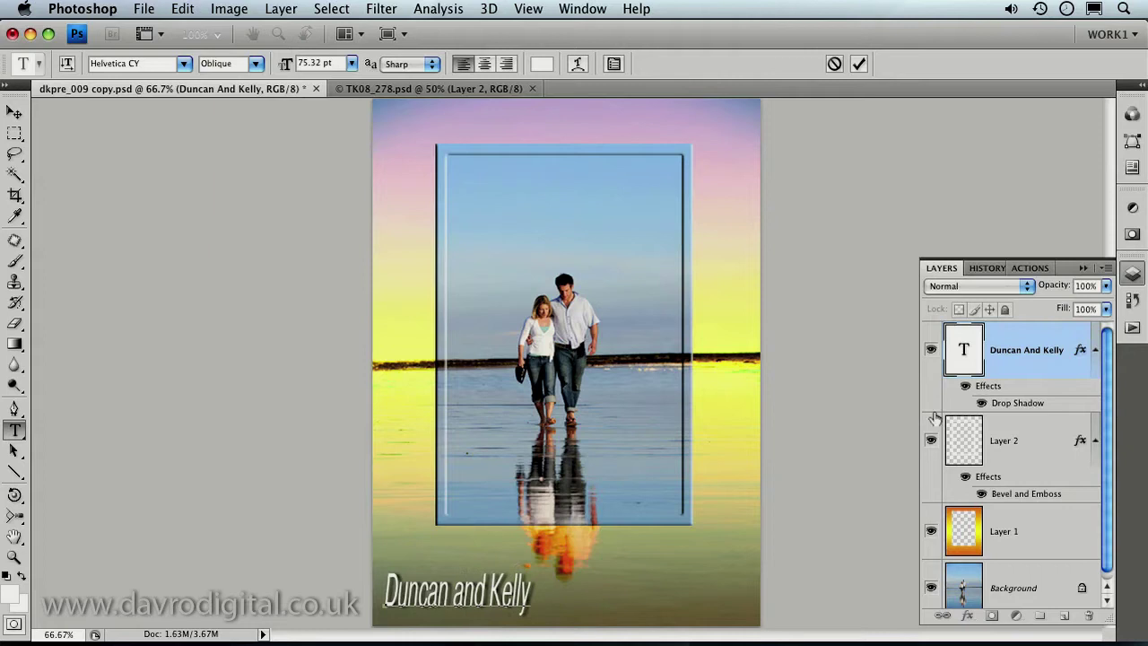
left_click(957, 356)
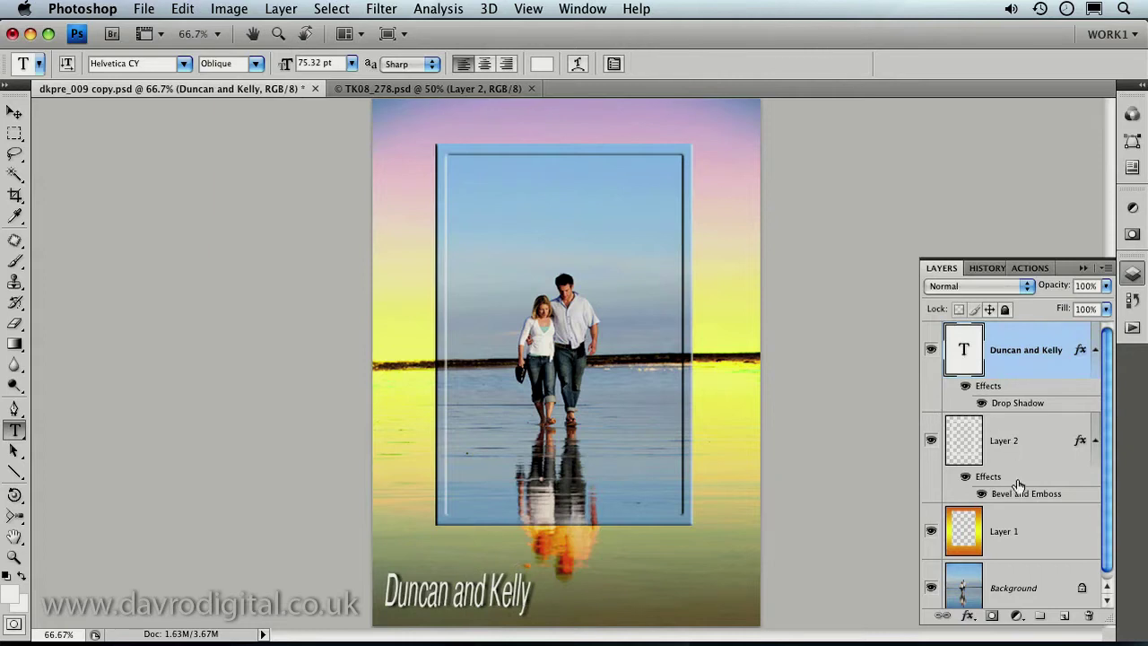
- Switch to the TK08_278.psd wedding poster and zoom in on it
left_click(411, 92)
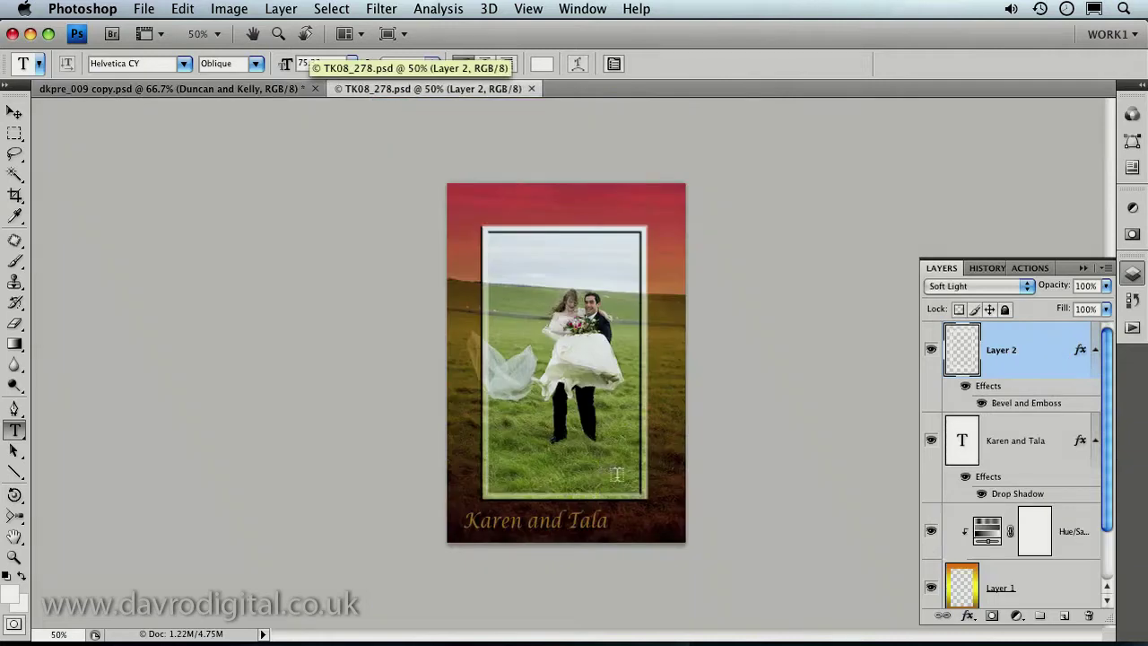
key("super+space")
left_click(591, 443, "super")
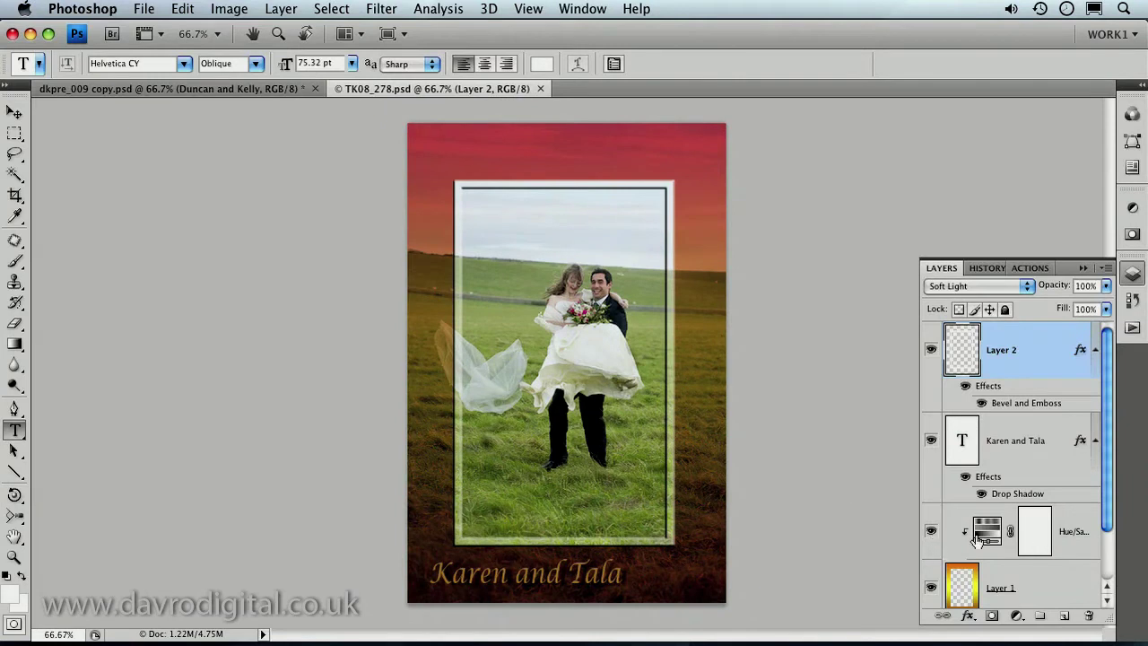
- Delete the Hue/Saturation adjustment layer and select Layer 1, the gradient border
left_click(931, 534)
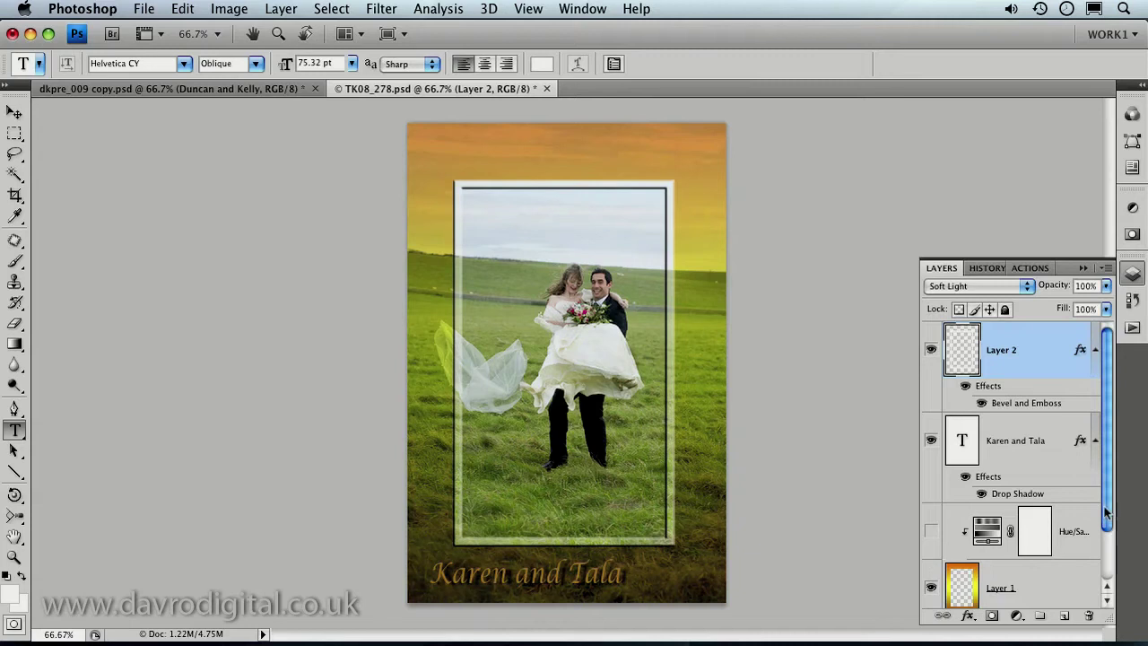
left_click_drag(1110, 511, 1109, 567)
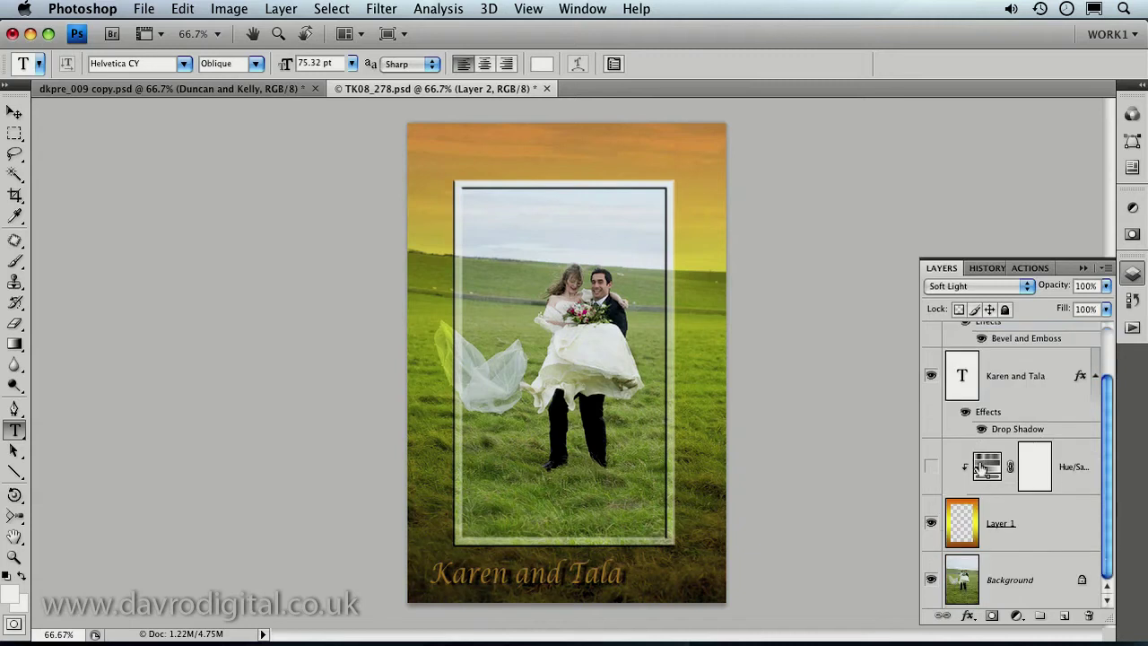
left_click_drag(982, 467, 1088, 616)
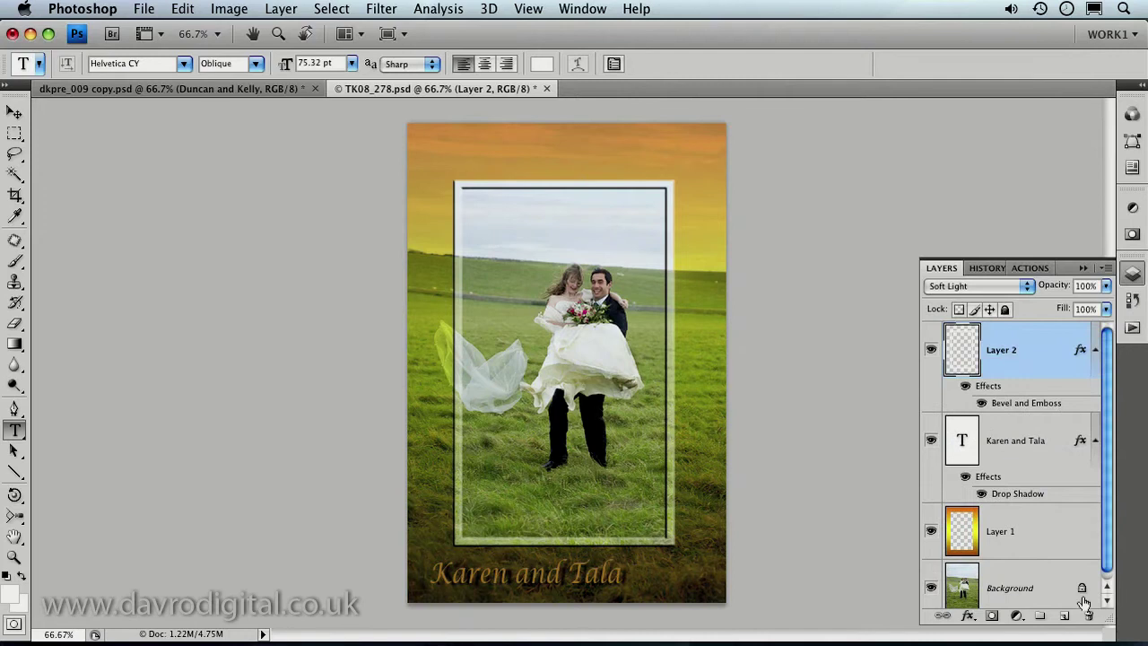
left_click(1018, 547)
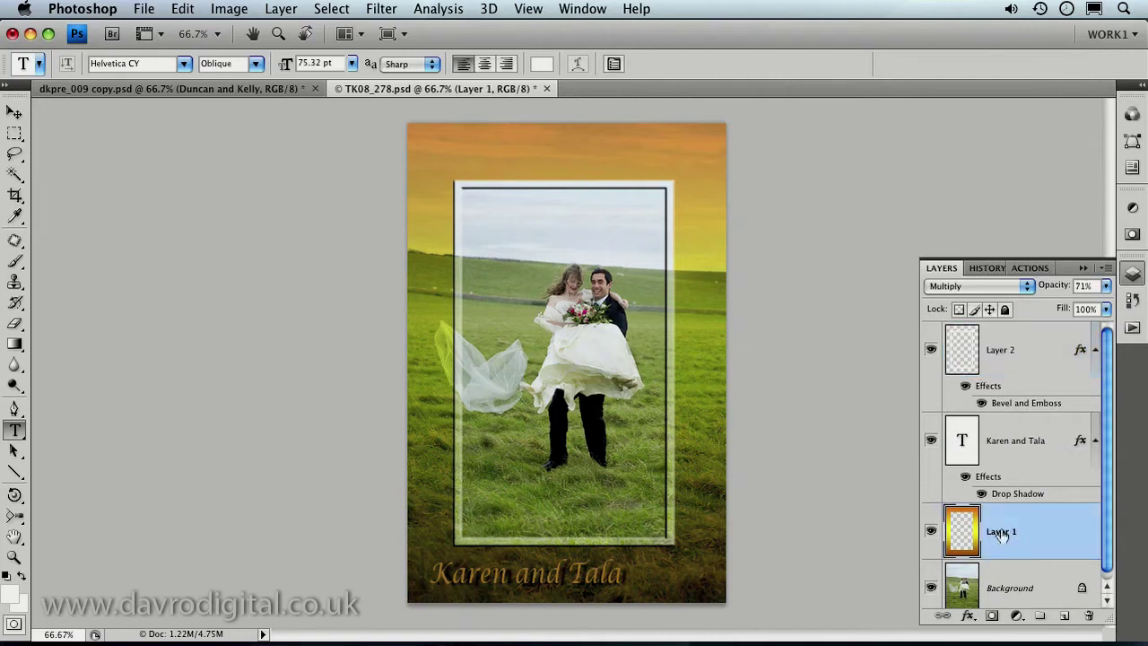
- Add a new Hue/Saturation adjustment layer above the gradient border
left_click(930, 532)
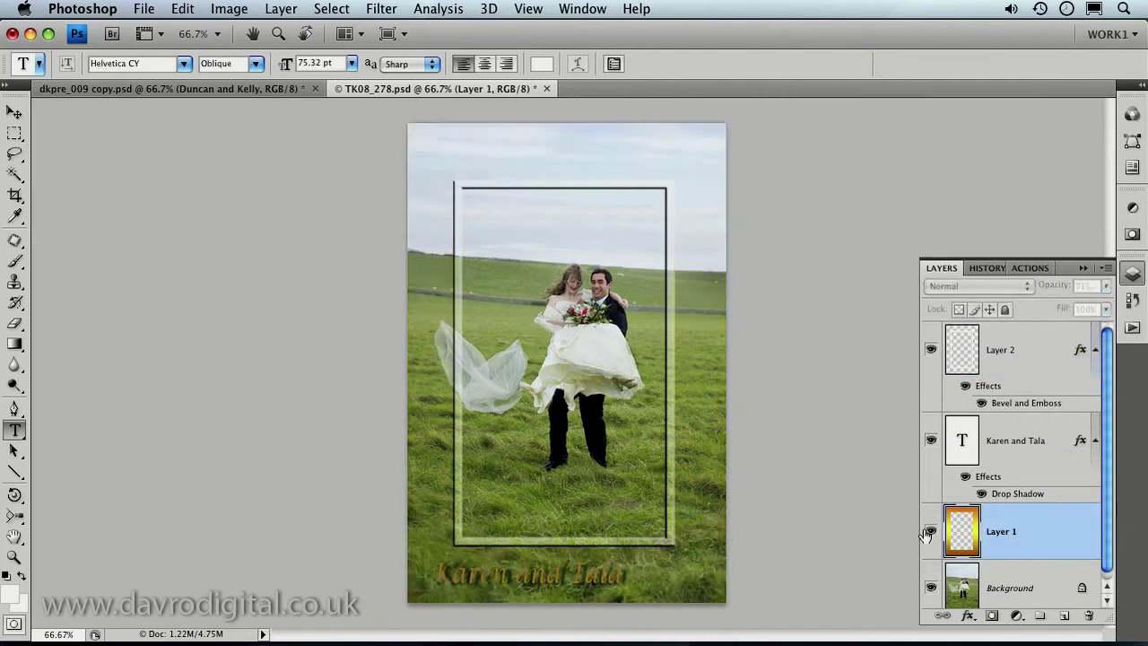
left_click(930, 532)
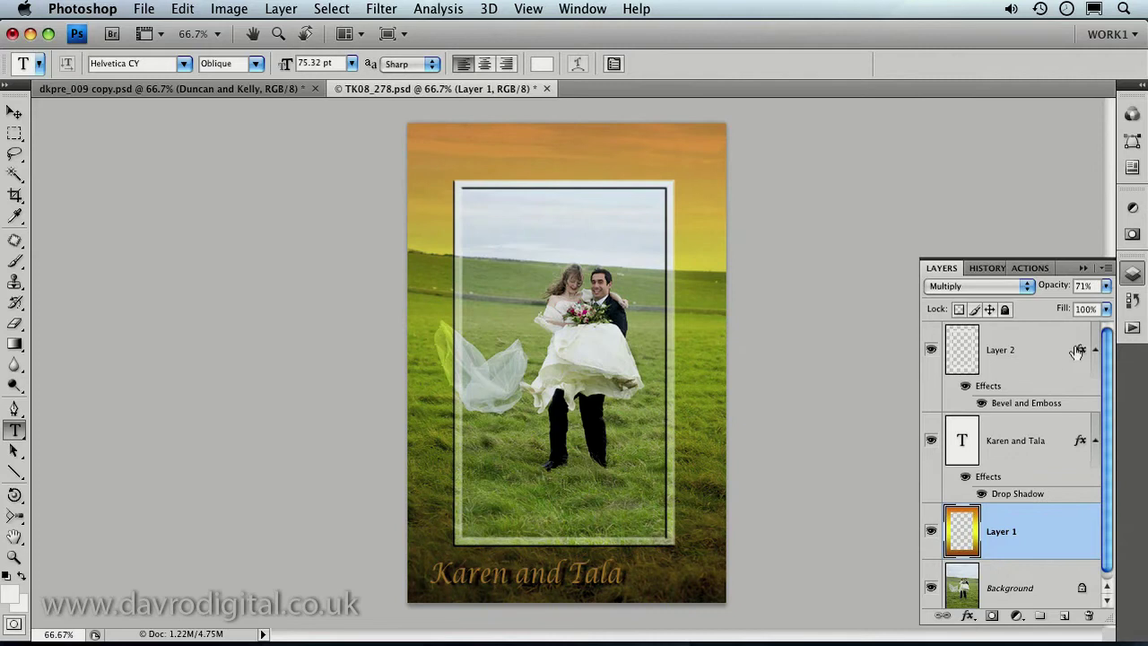
left_click(1131, 207)
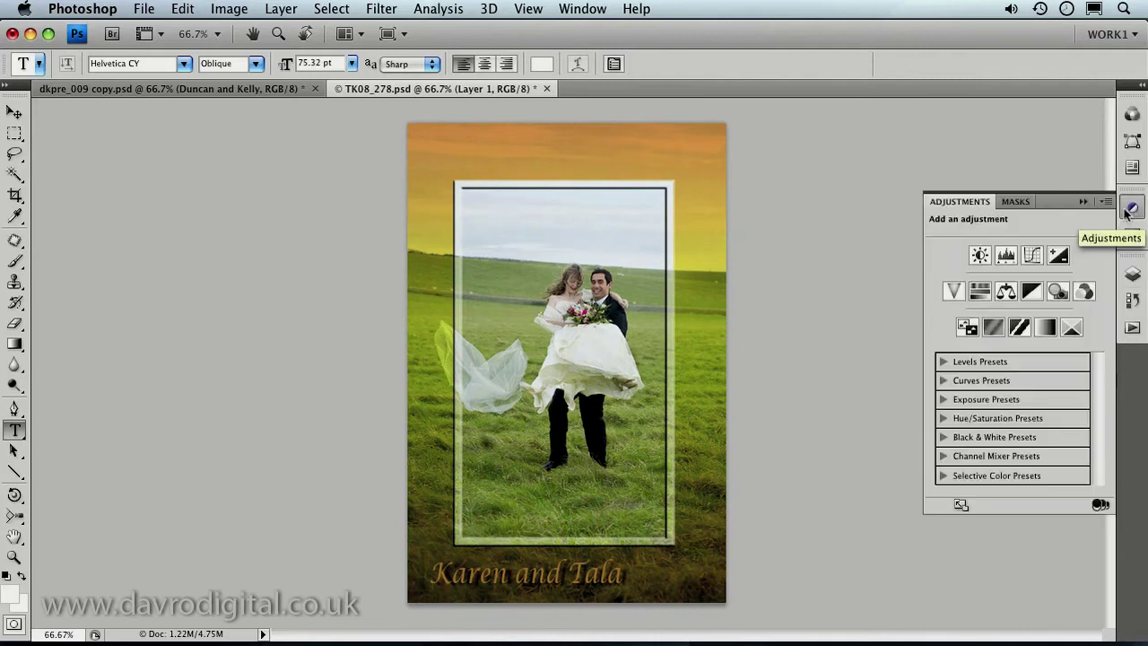
left_click(980, 293)
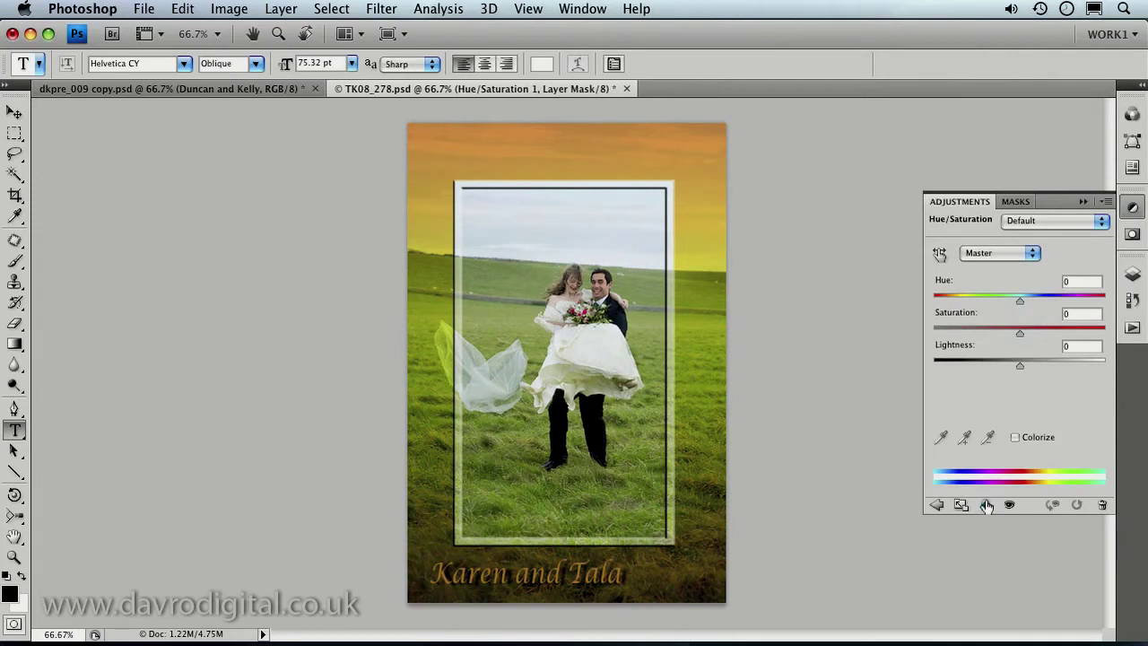
- Clip the Hue/Saturation adjustment to Layer 1 only and open its settings
left_click(1132, 273)
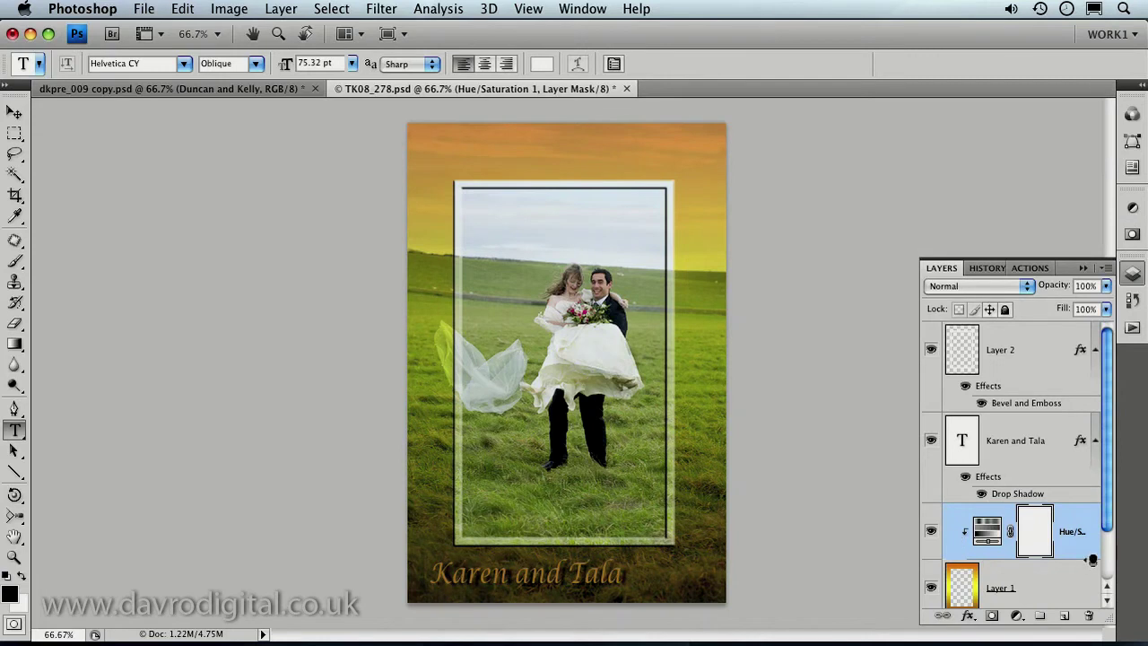
left_click(1091, 560, "alt")
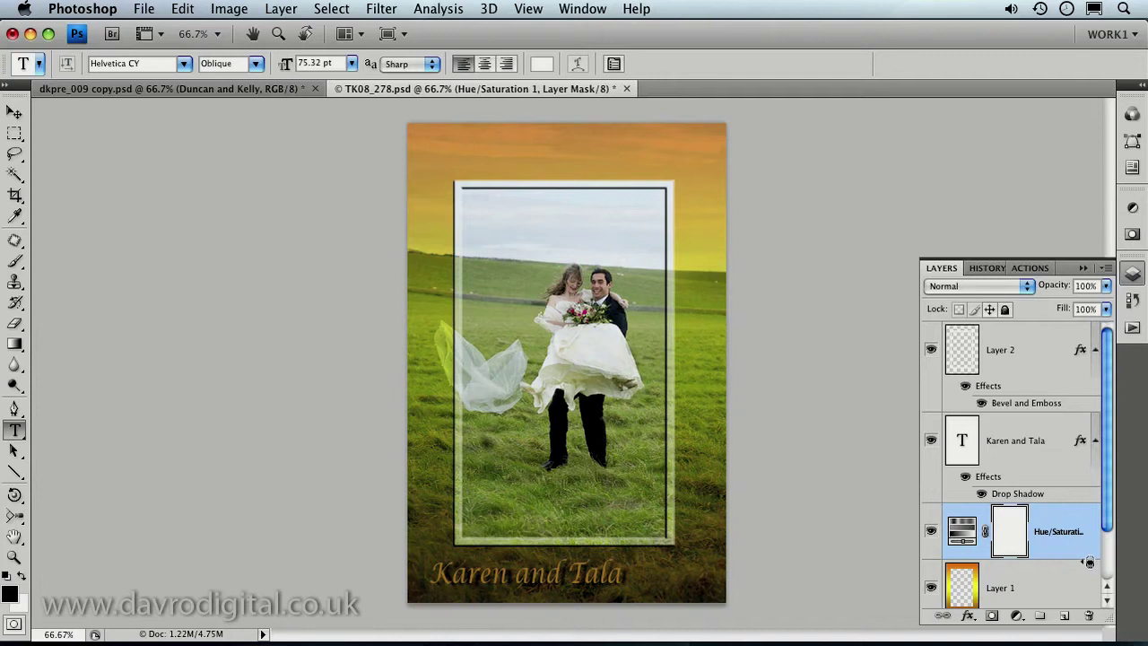
left_click(1088, 560, "alt")
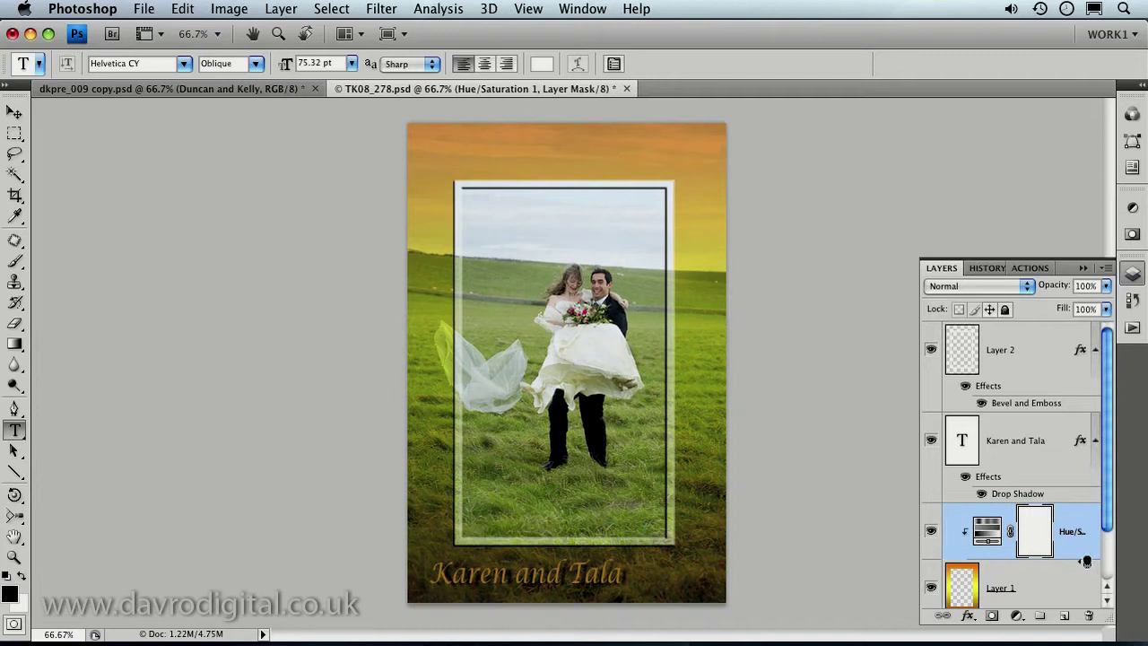
double_click(987, 530)
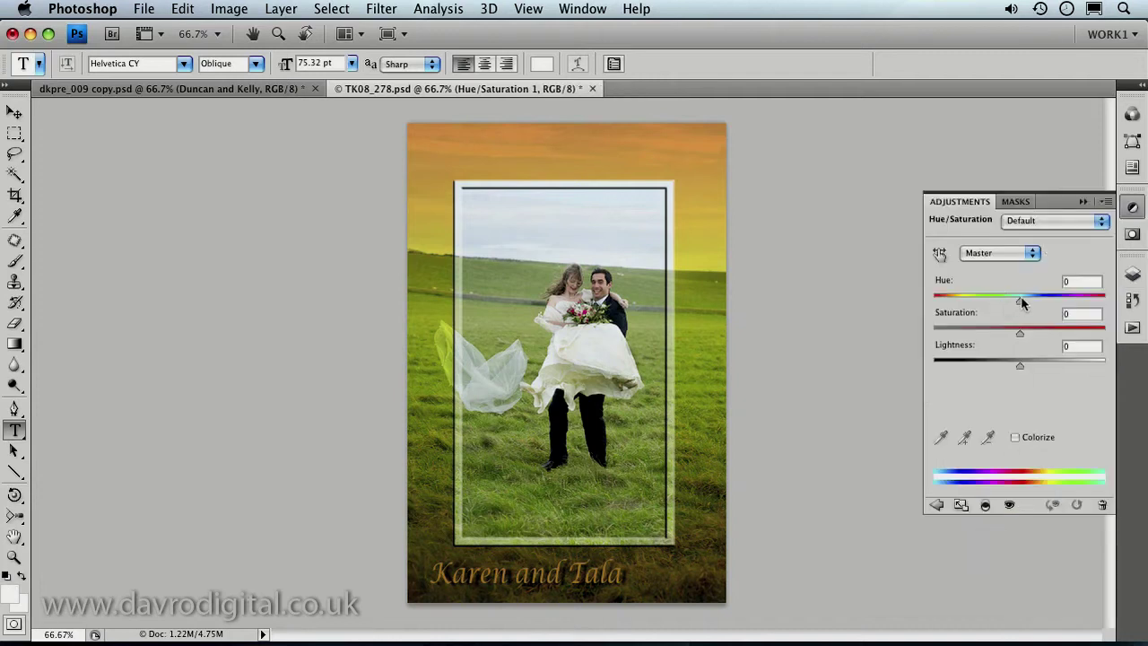
- Set the border's Hue to -26, Saturation to -6 and Lightness to -15
left_click_drag(1018, 303, 913, 325)
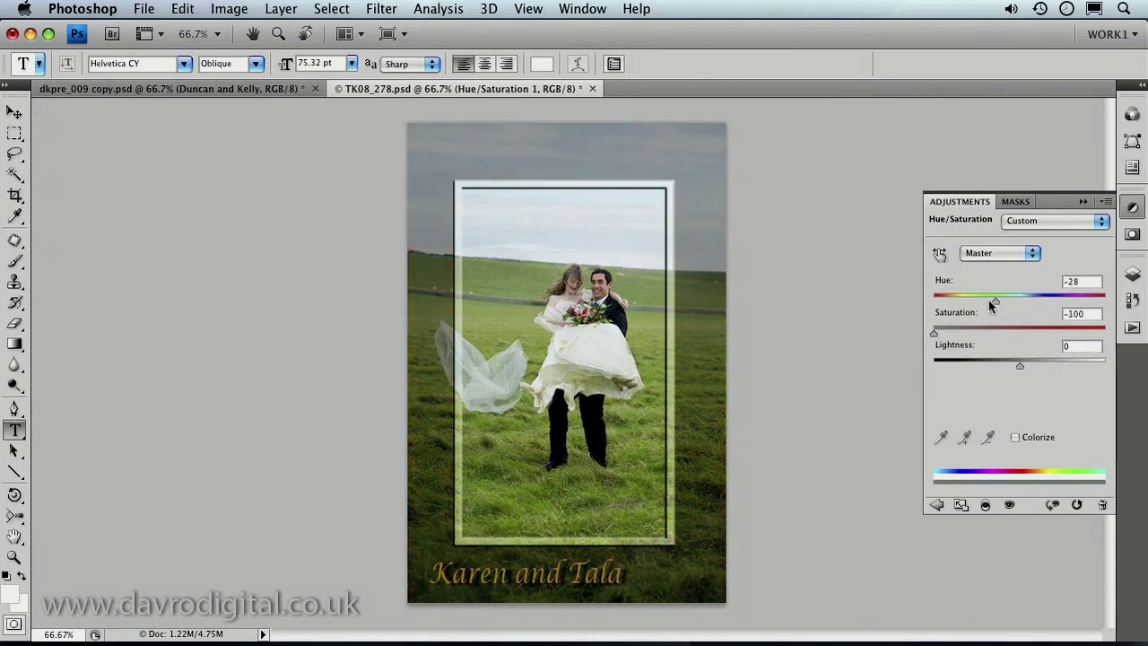
left_click_drag(993, 301, 1001, 300)
mouse_move(1013, 363)
left_mouse_down()
mouse_move(932, 362)
mouse_move(1006, 367)
left_mouse_up()
left_click_drag(934, 332, 997, 302)
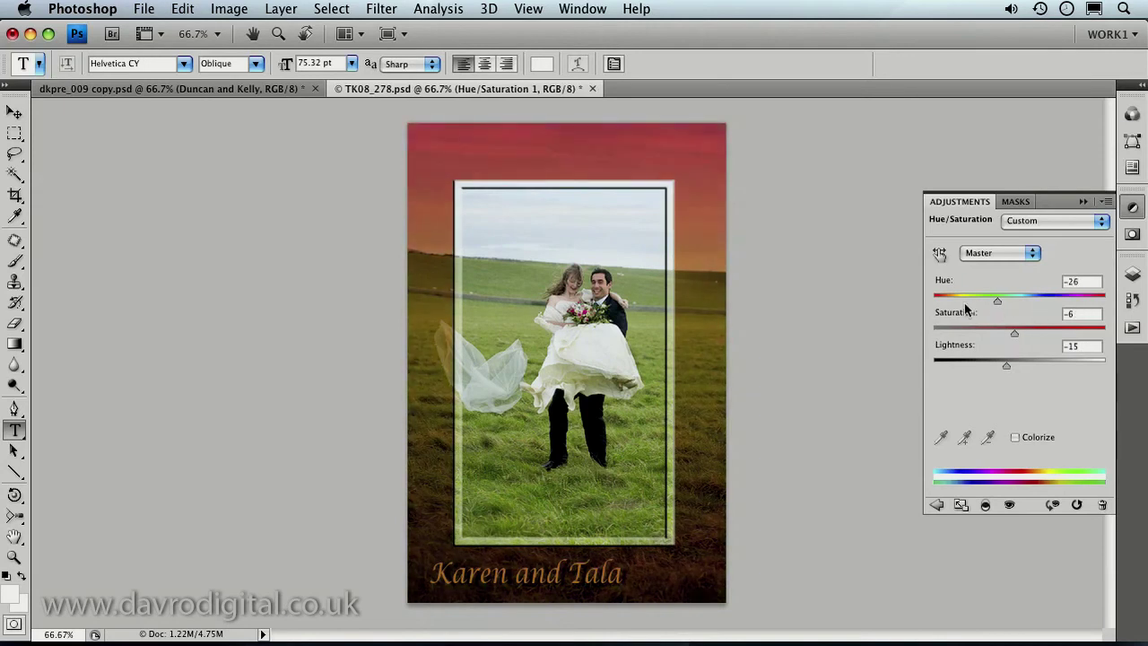
- Zoom to 100% to inspect the Karen and Tala caption, then zoom out to 50%
key("super+space")
left_click(469, 387)
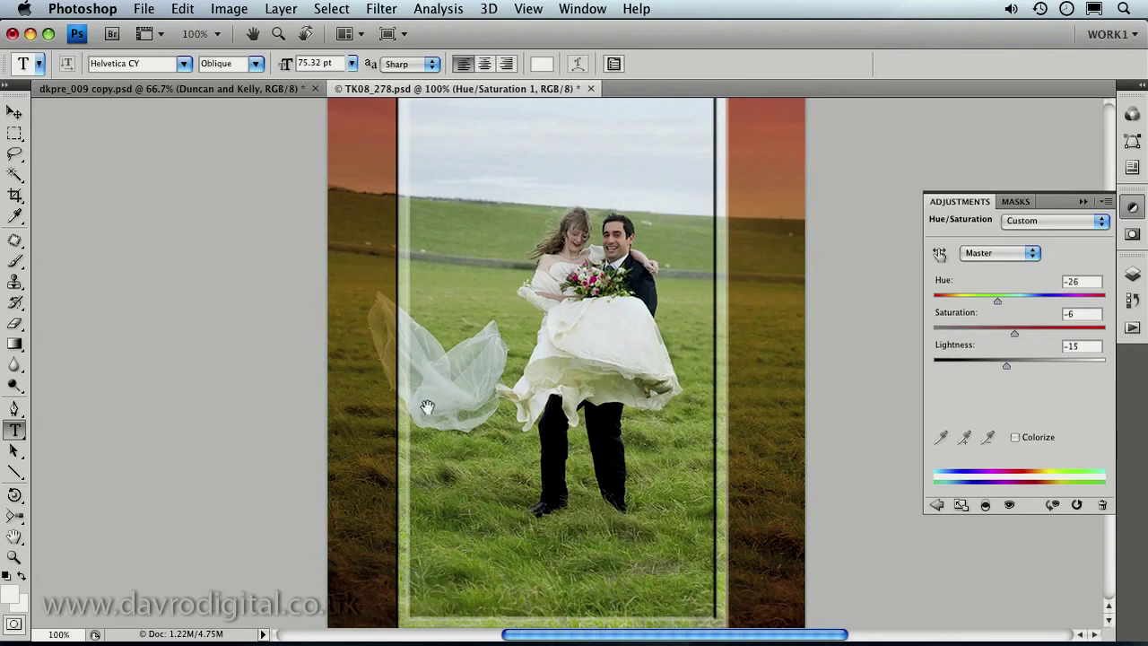
left_click_drag(557, 484, 561, 346)
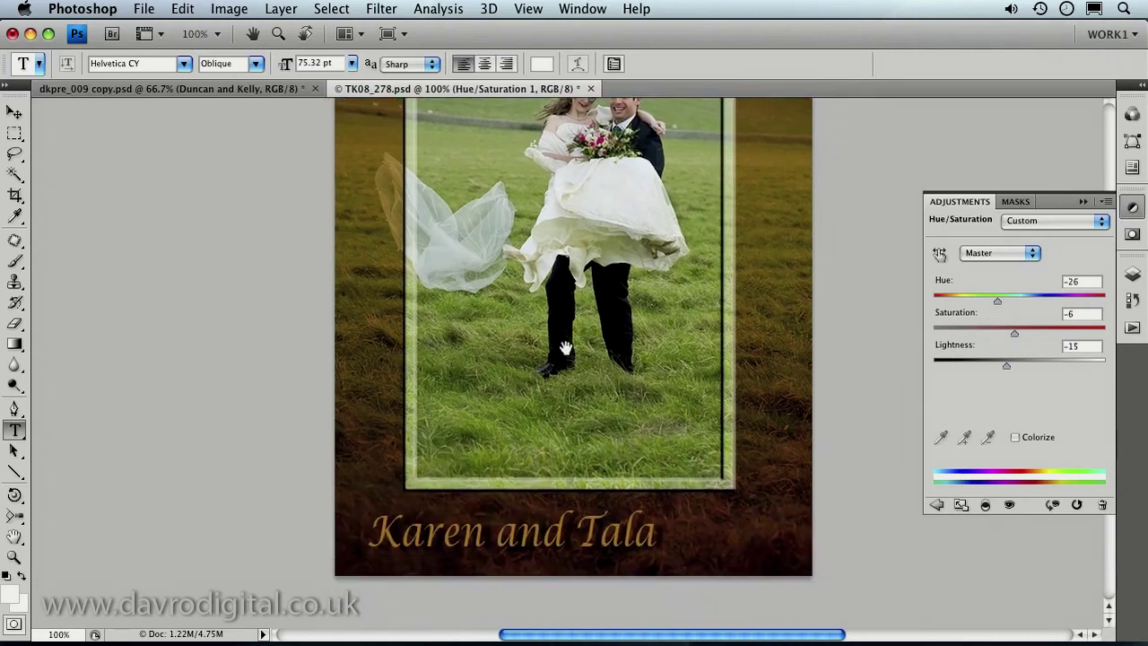
left_click(658, 462, "alt+super")
left_click(682, 444, "alt+super")
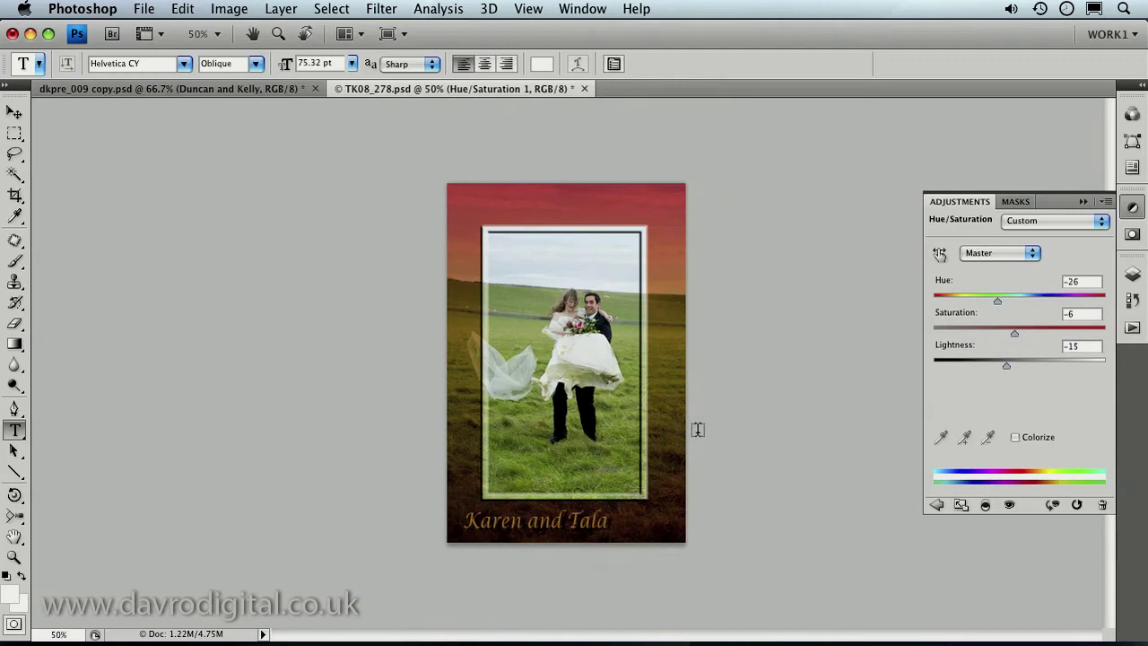
- Return to the dkpre_009 copy.psd beach couple poster
left_click(289, 92)
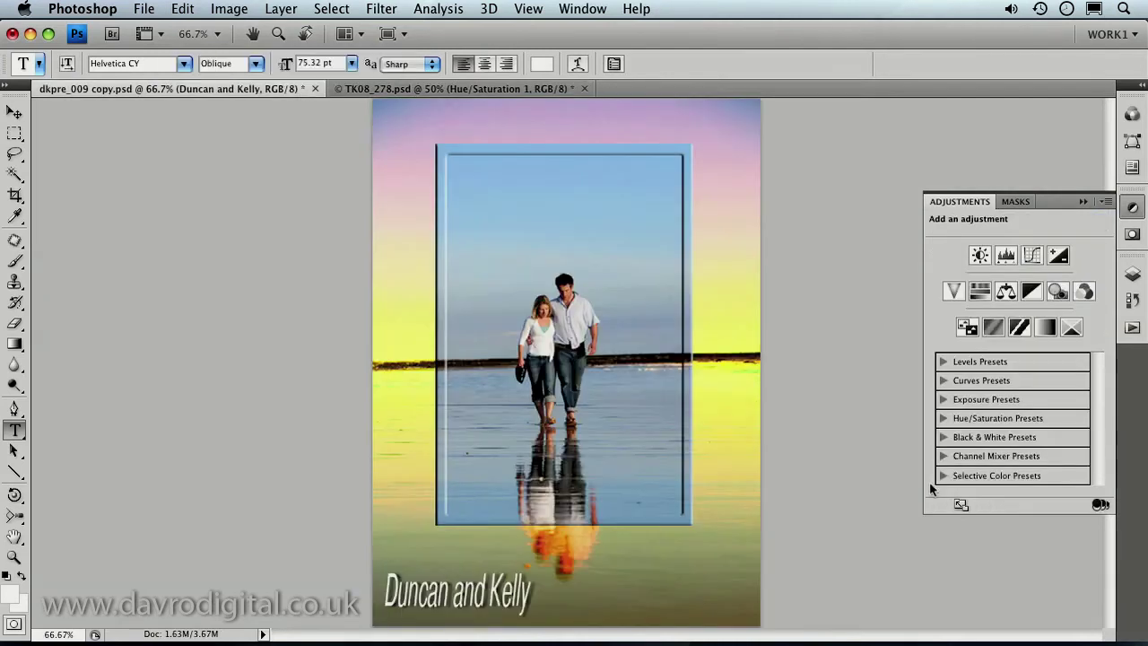